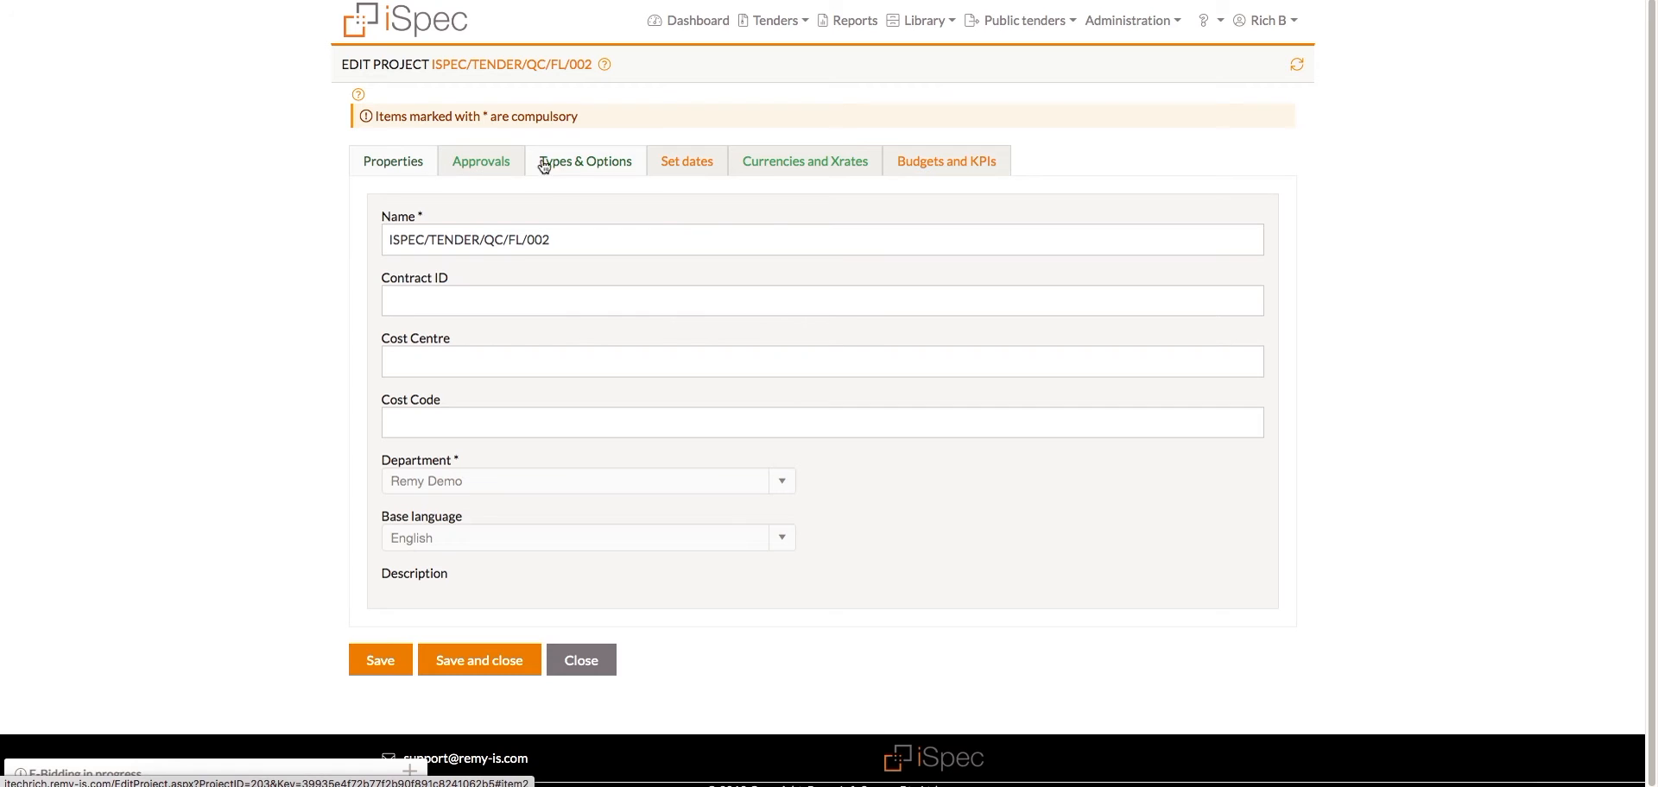
Step: Enable E-bidding during the negotiation phase in the project's types and options, without second commercial bid opening approval, and save the project
click(591, 165)
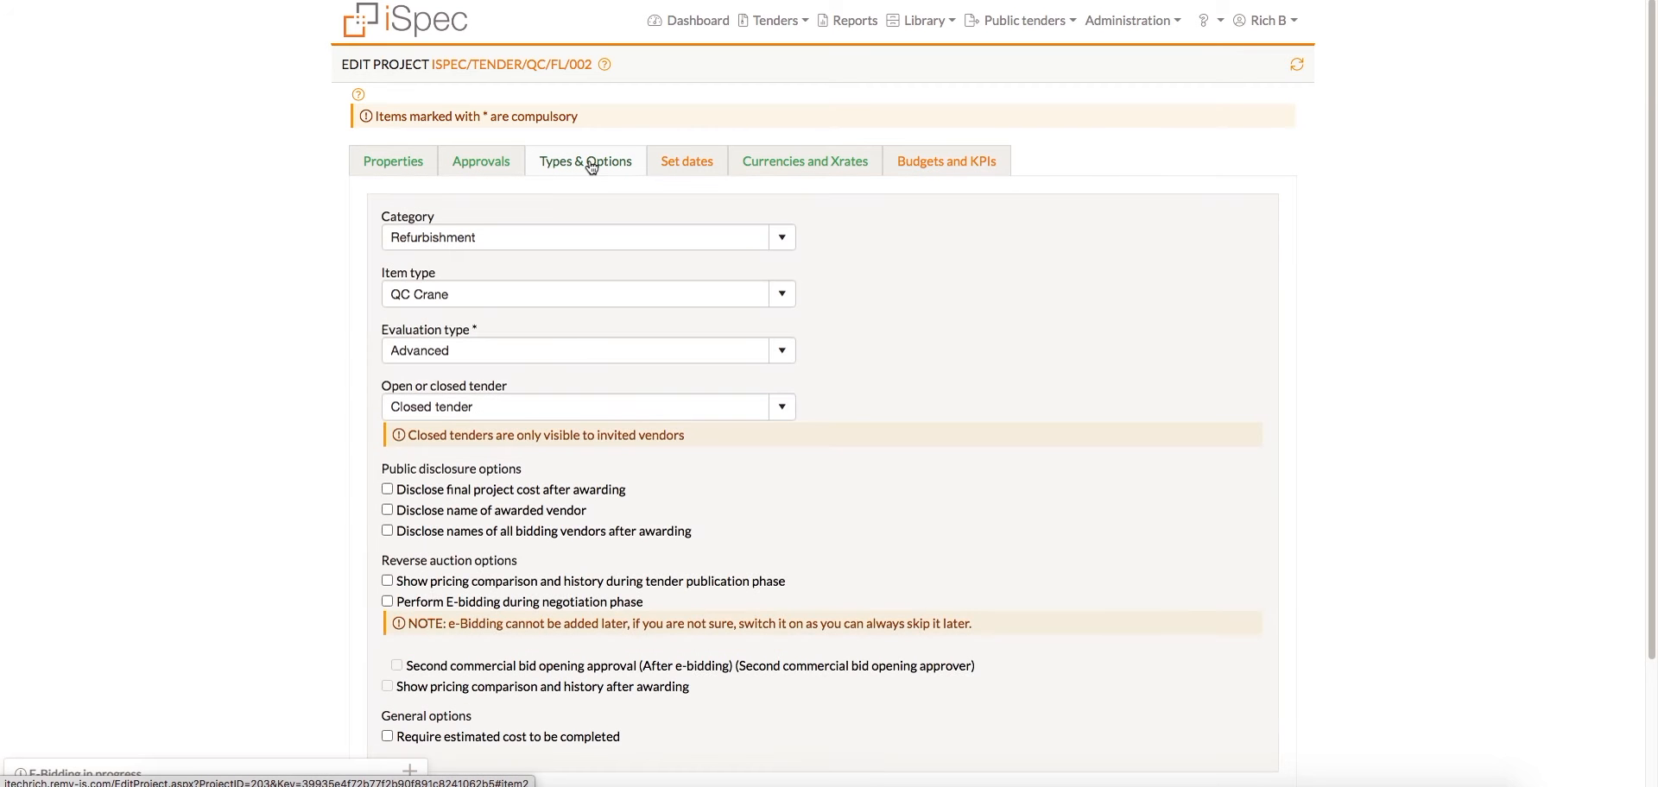
click(387, 602)
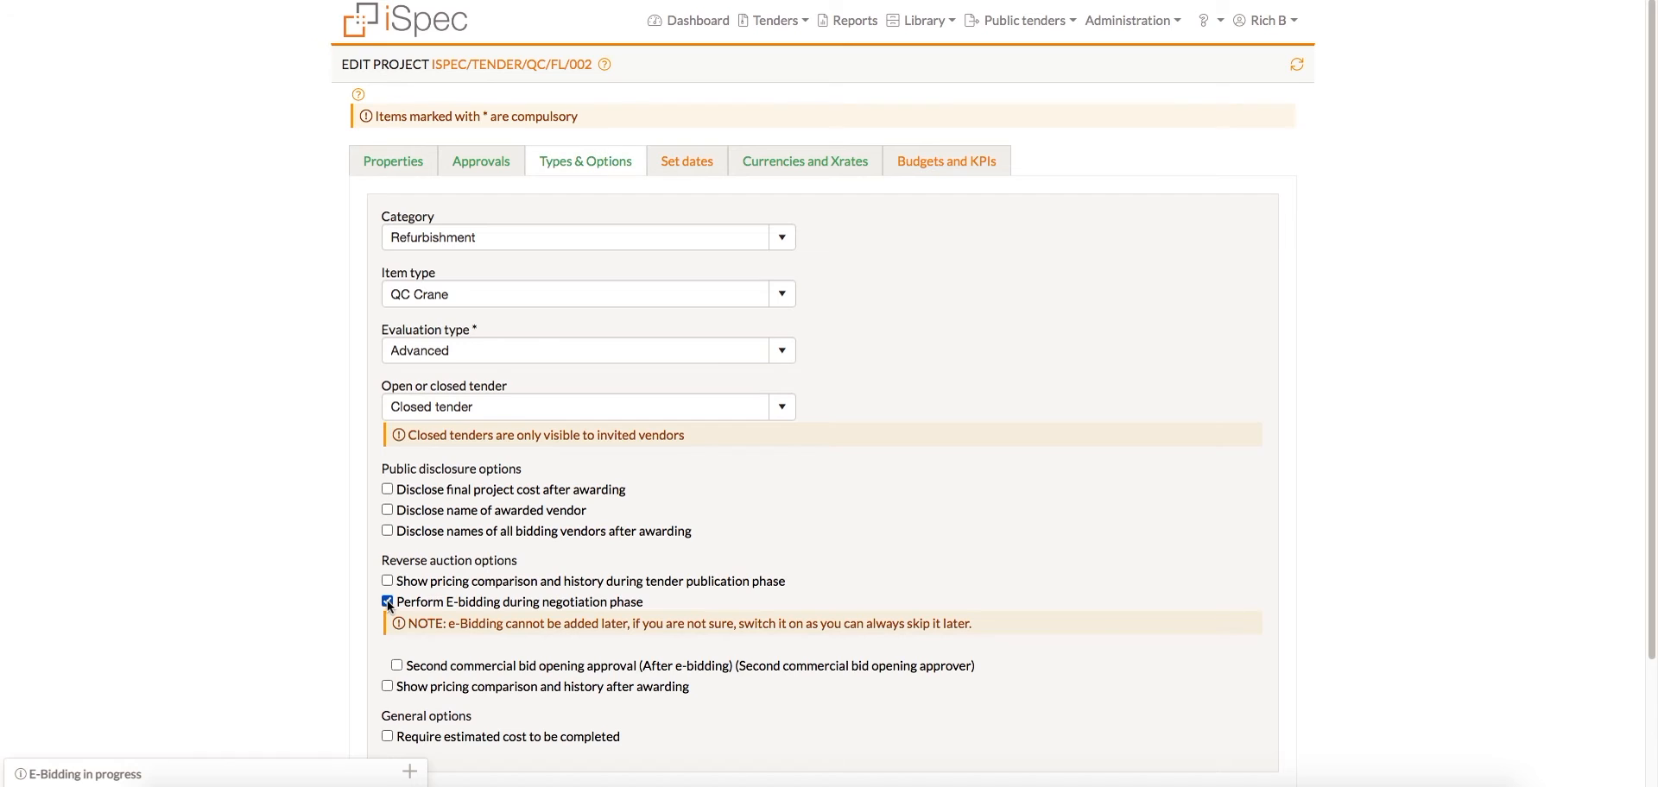
click(397, 665)
click(397, 665)
scroll(1653, 623, down, 1)
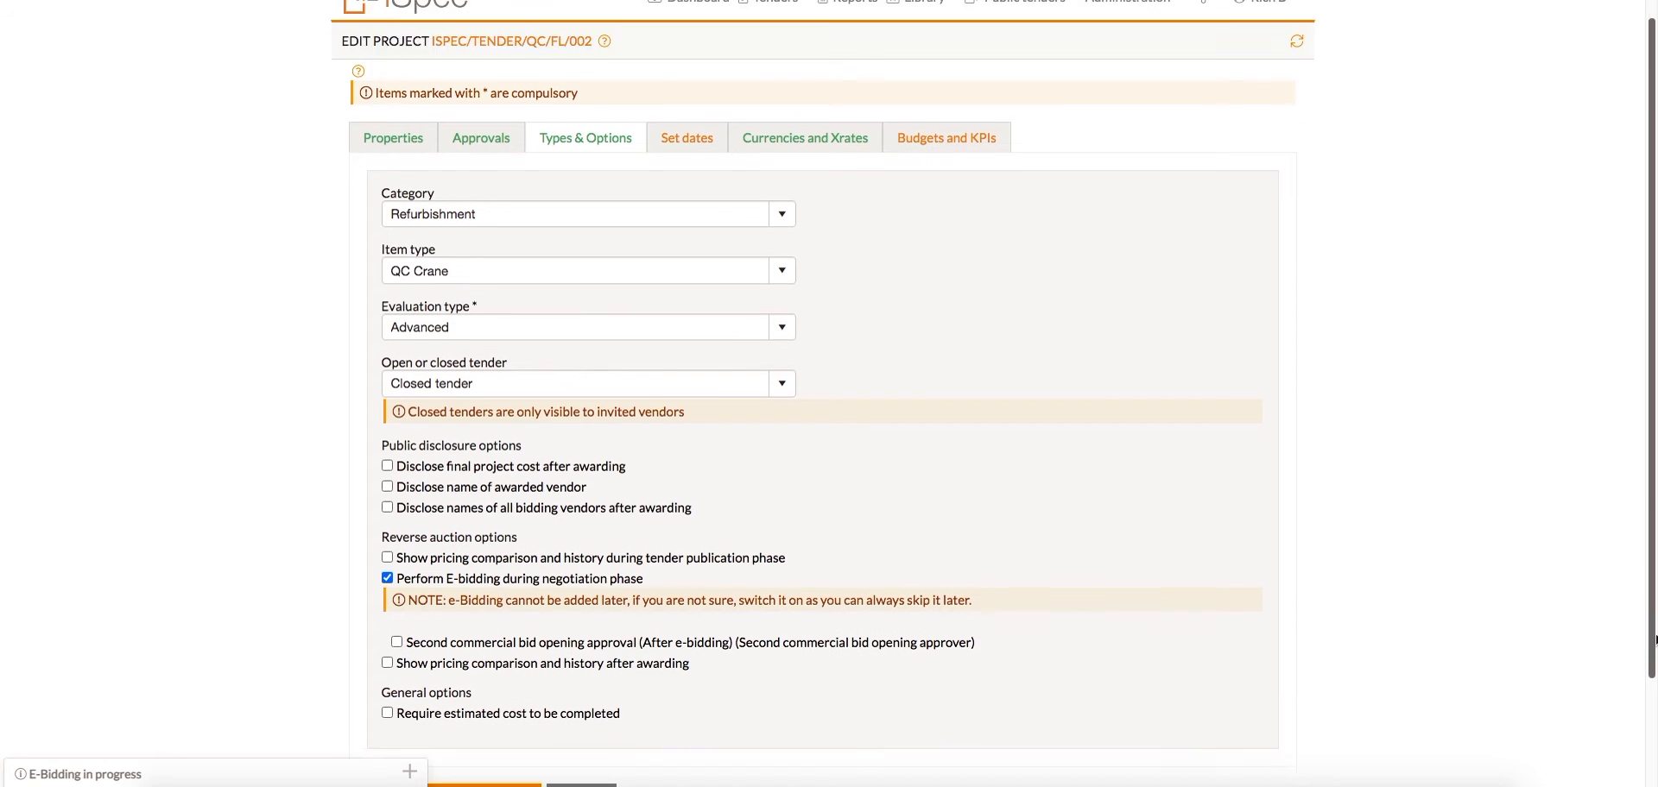
scroll(1653, 622, down, 3)
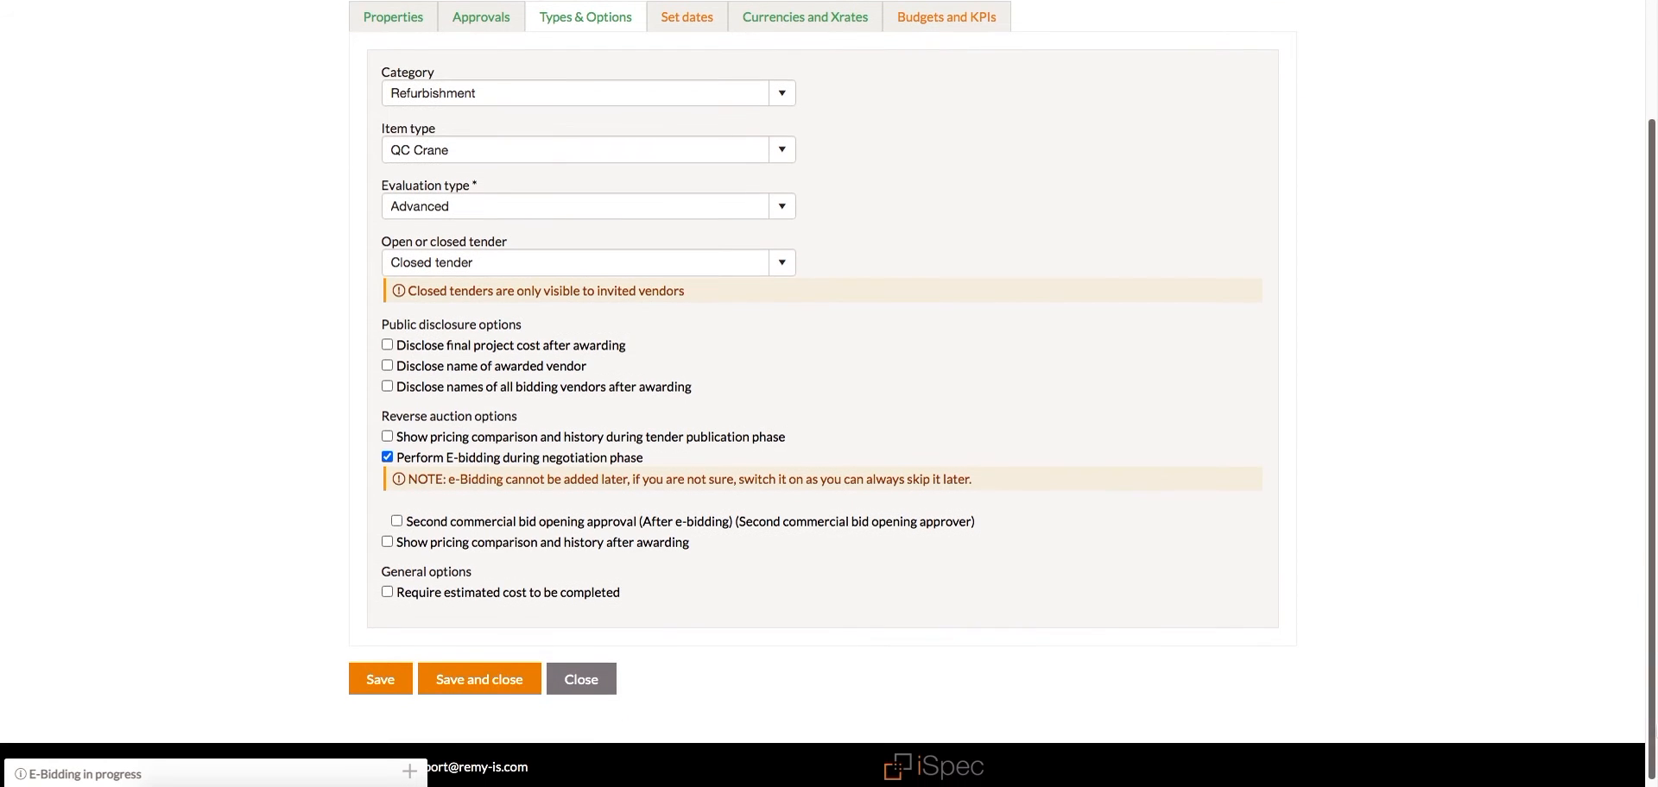
click(447, 683)
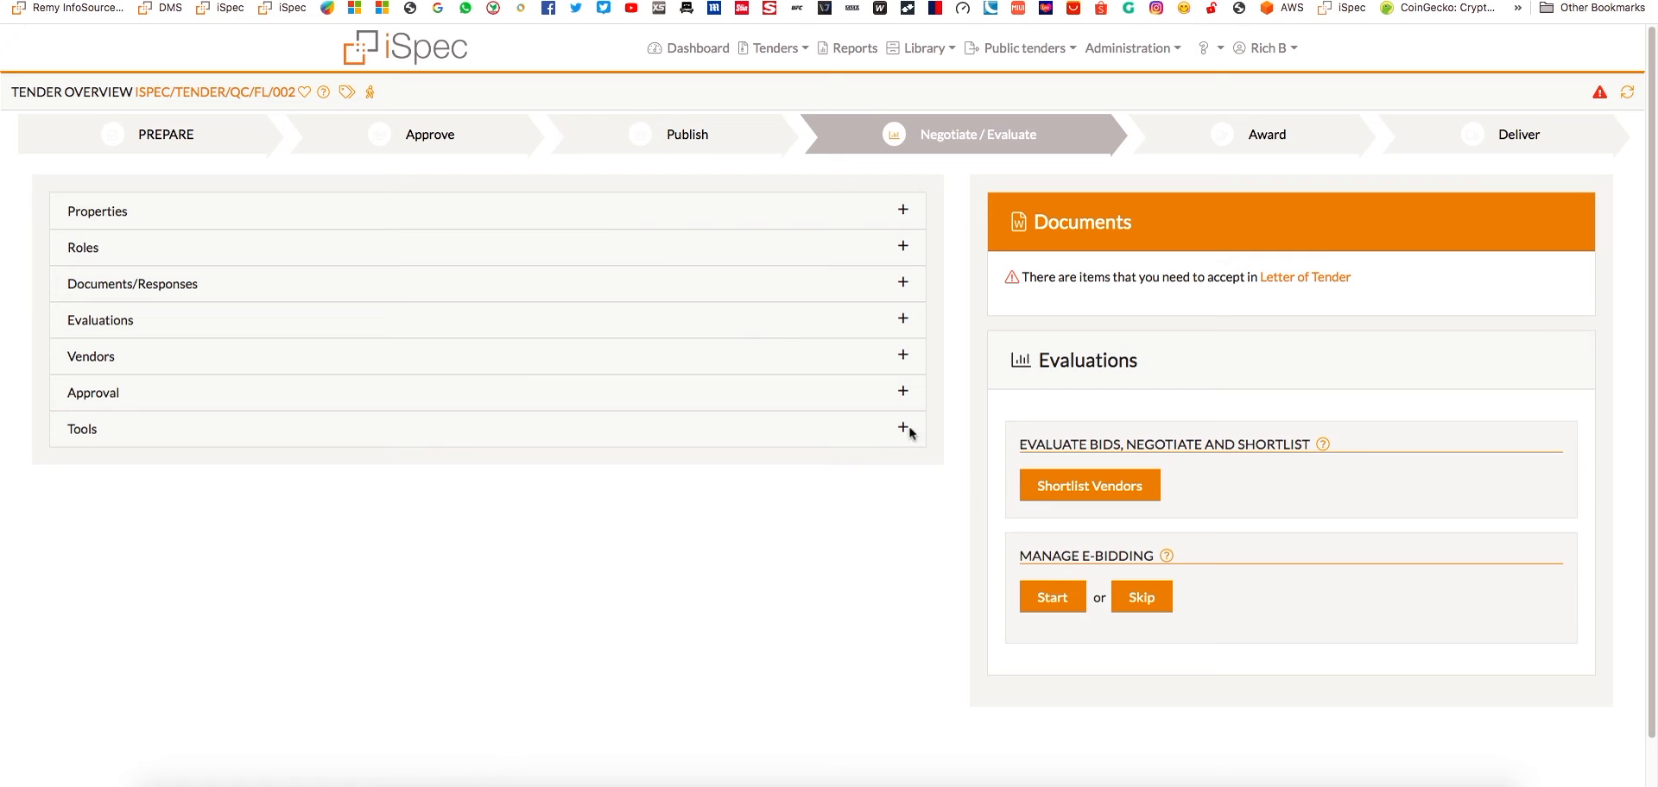
Step: Start e-bidding for the tender, running from 20 Sep 2021 00:00:00 to 30 Sep 2021 23:59:59
click(1050, 602)
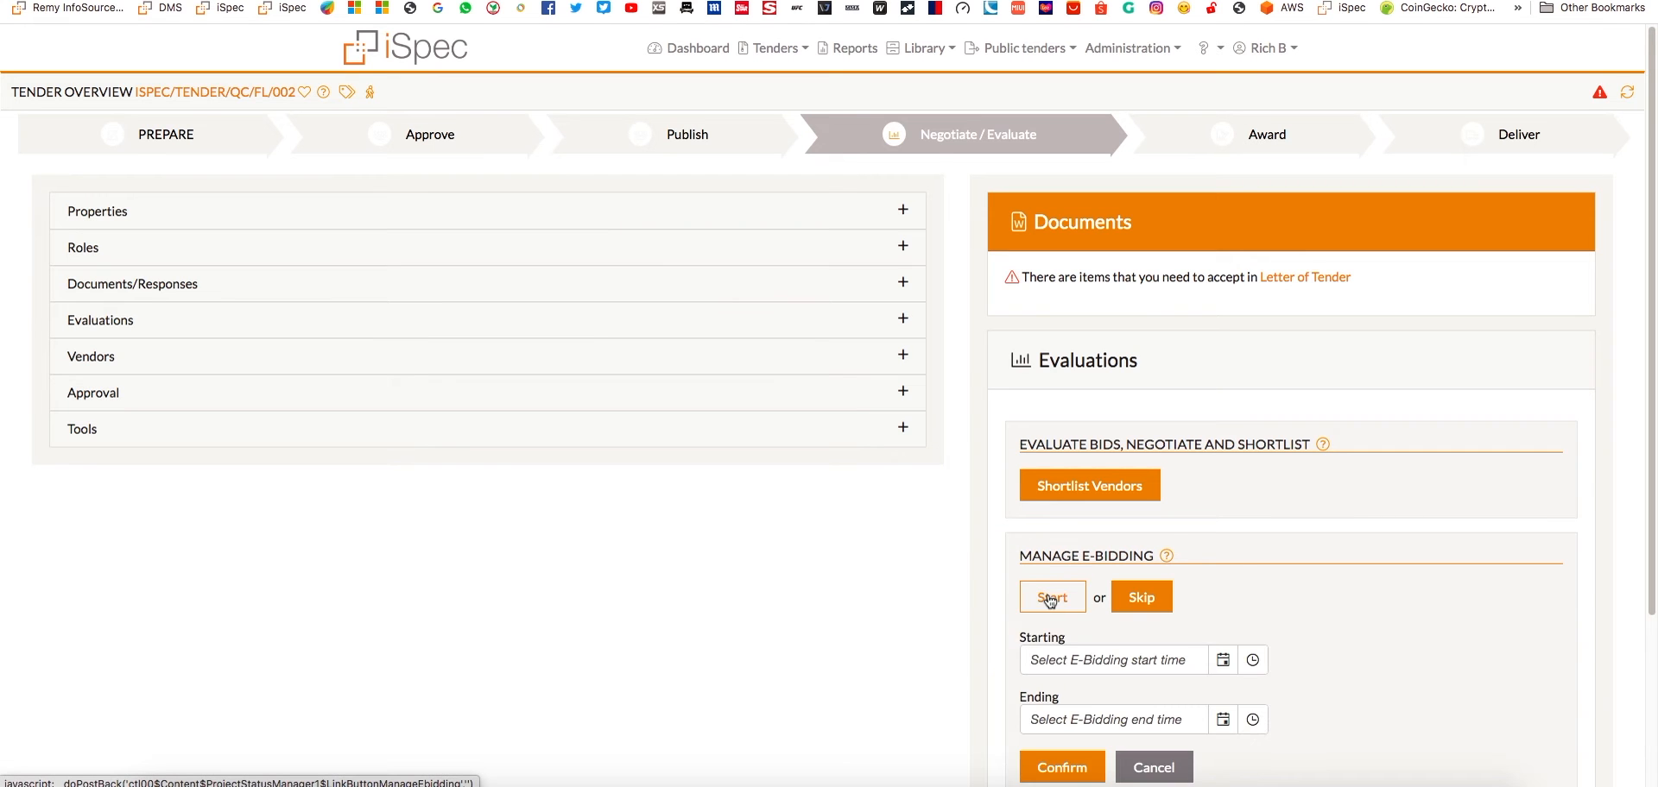
click(1223, 663)
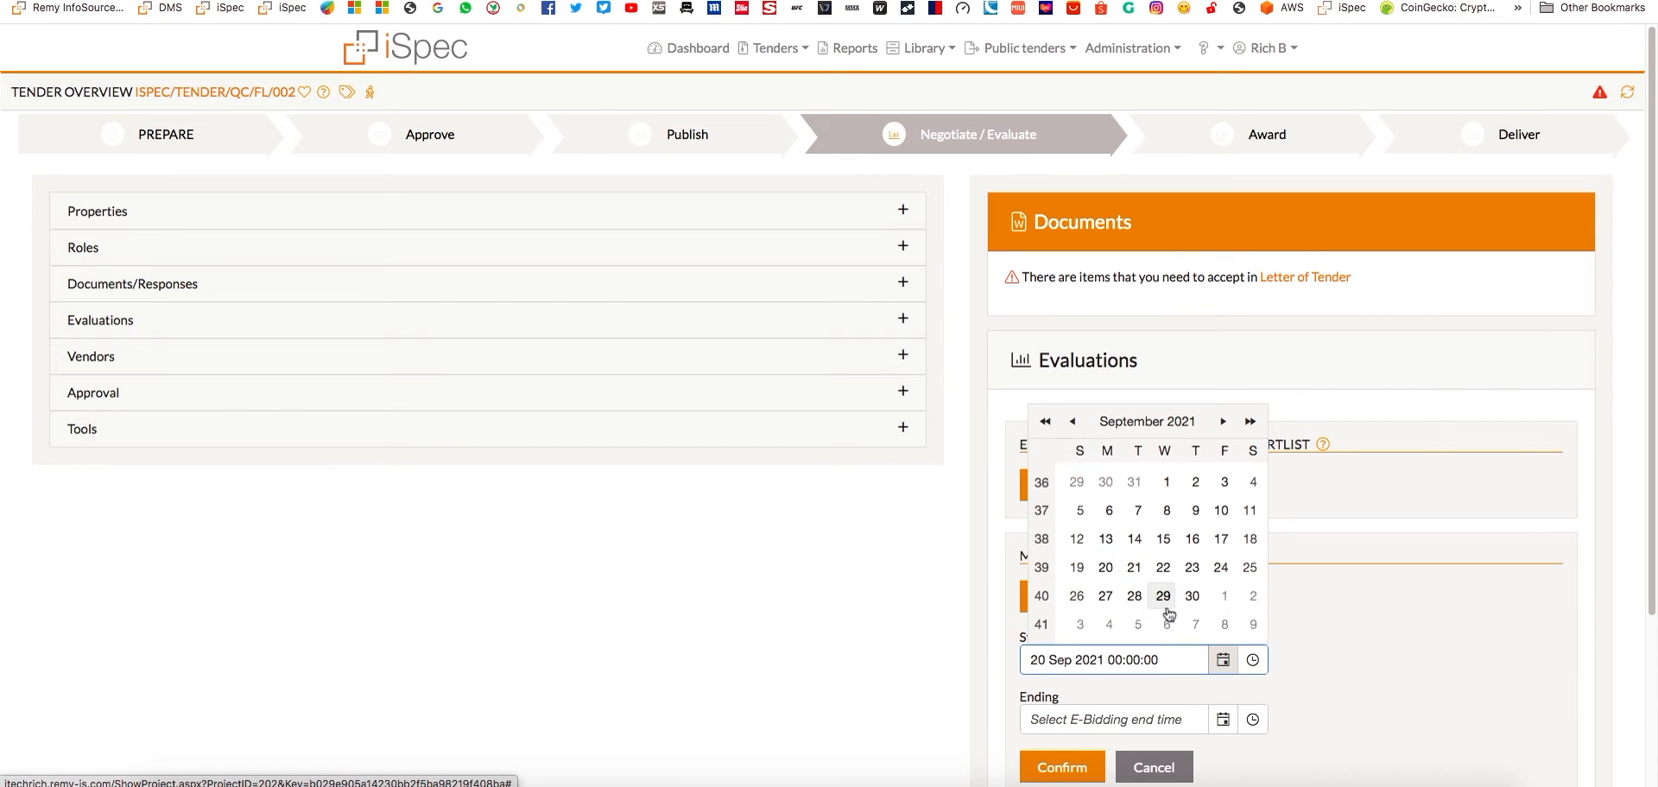
click(1222, 720)
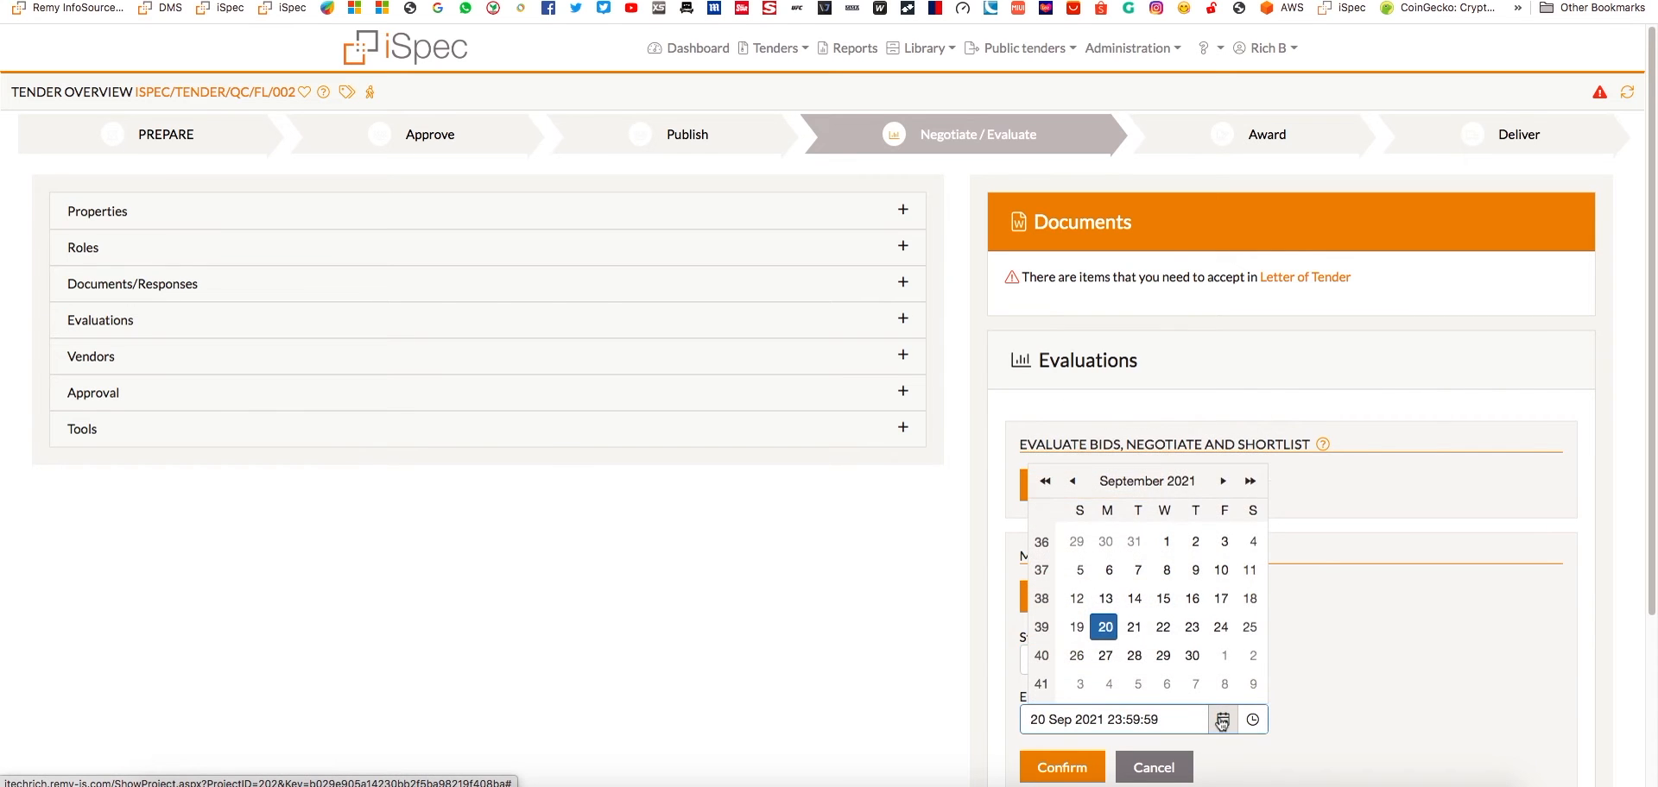
click(1191, 655)
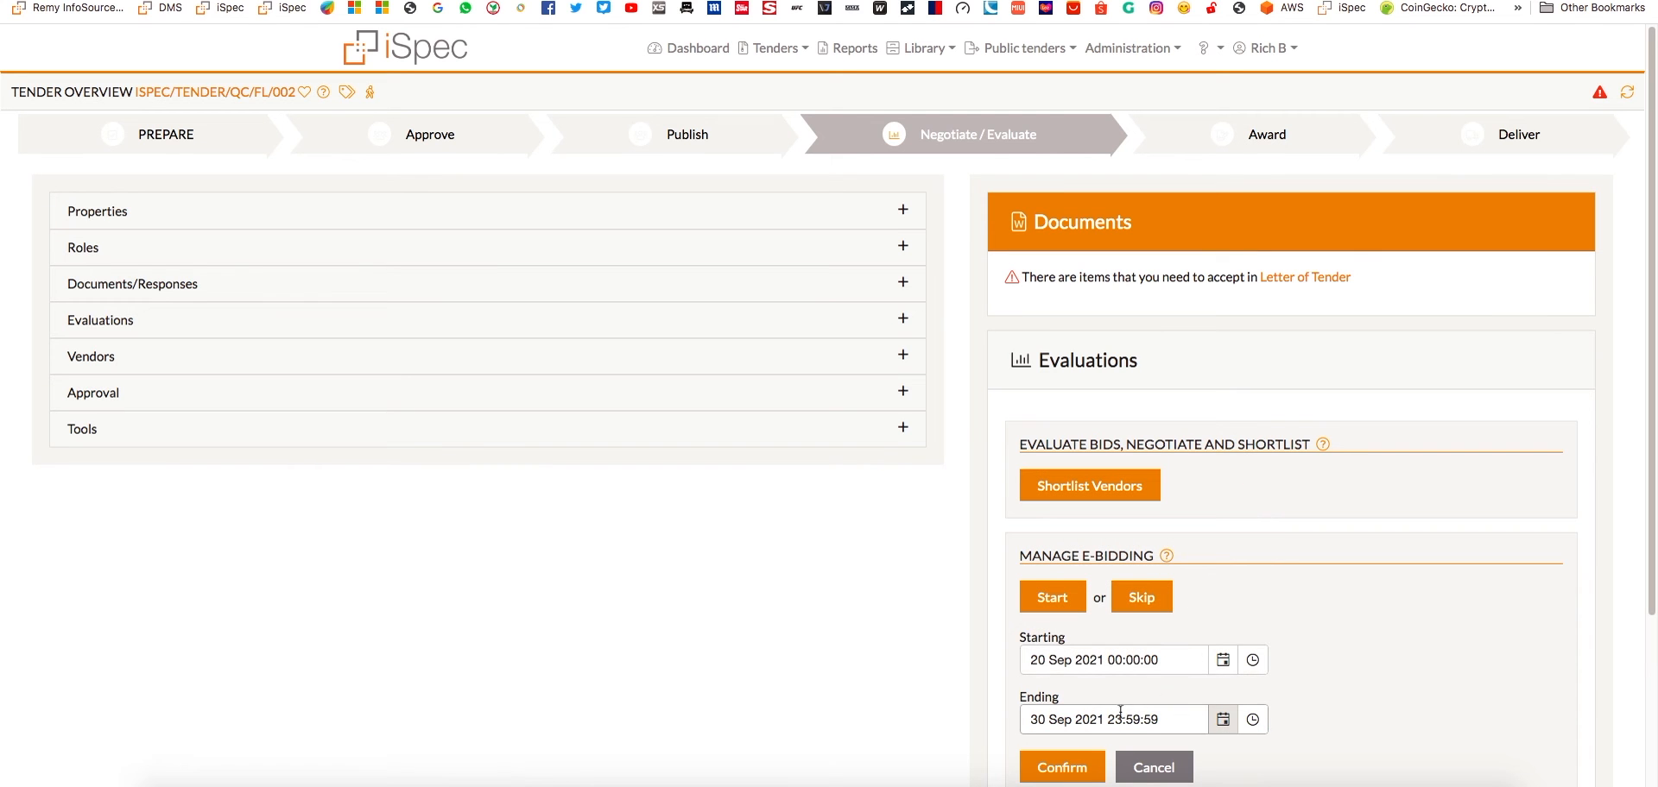
click(1066, 768)
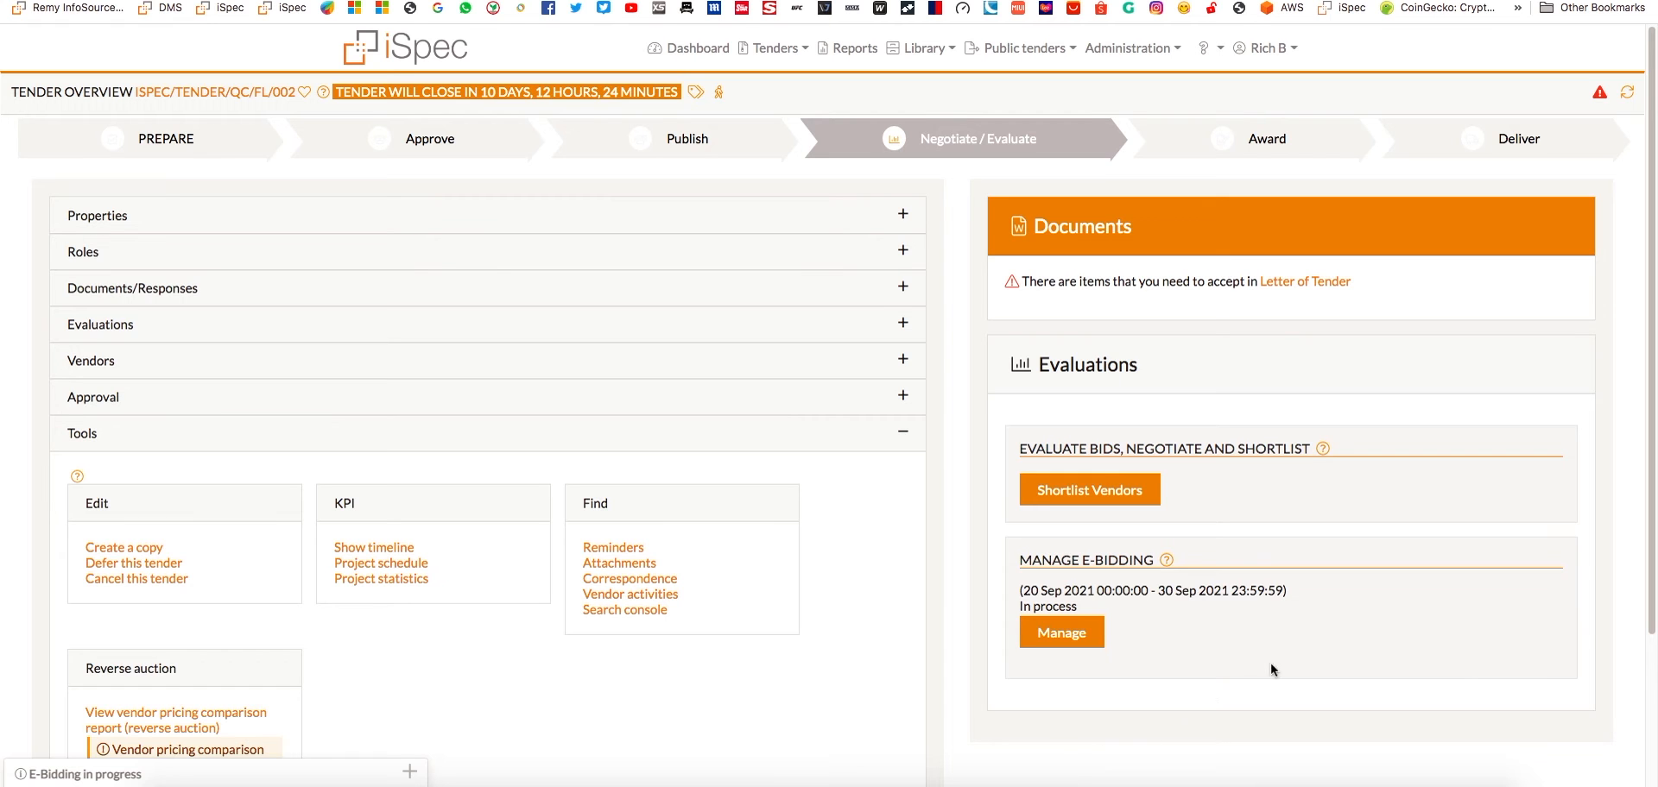
Step: View the tender's reverse auction vendor pricing comparison report and return to the dashboard
scroll(1650, 610, down, 3)
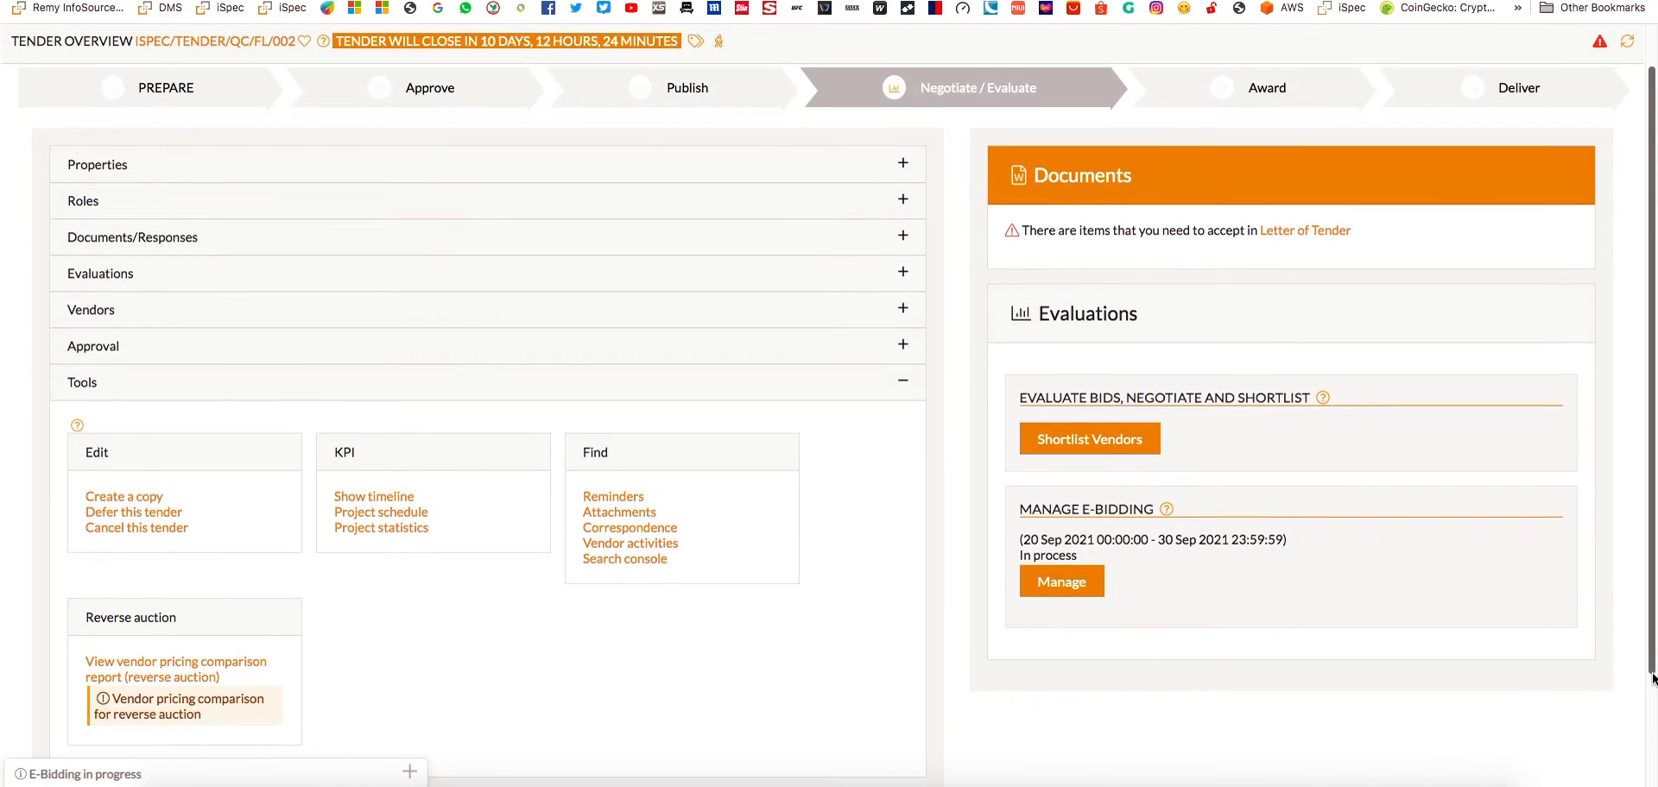
click(219, 548)
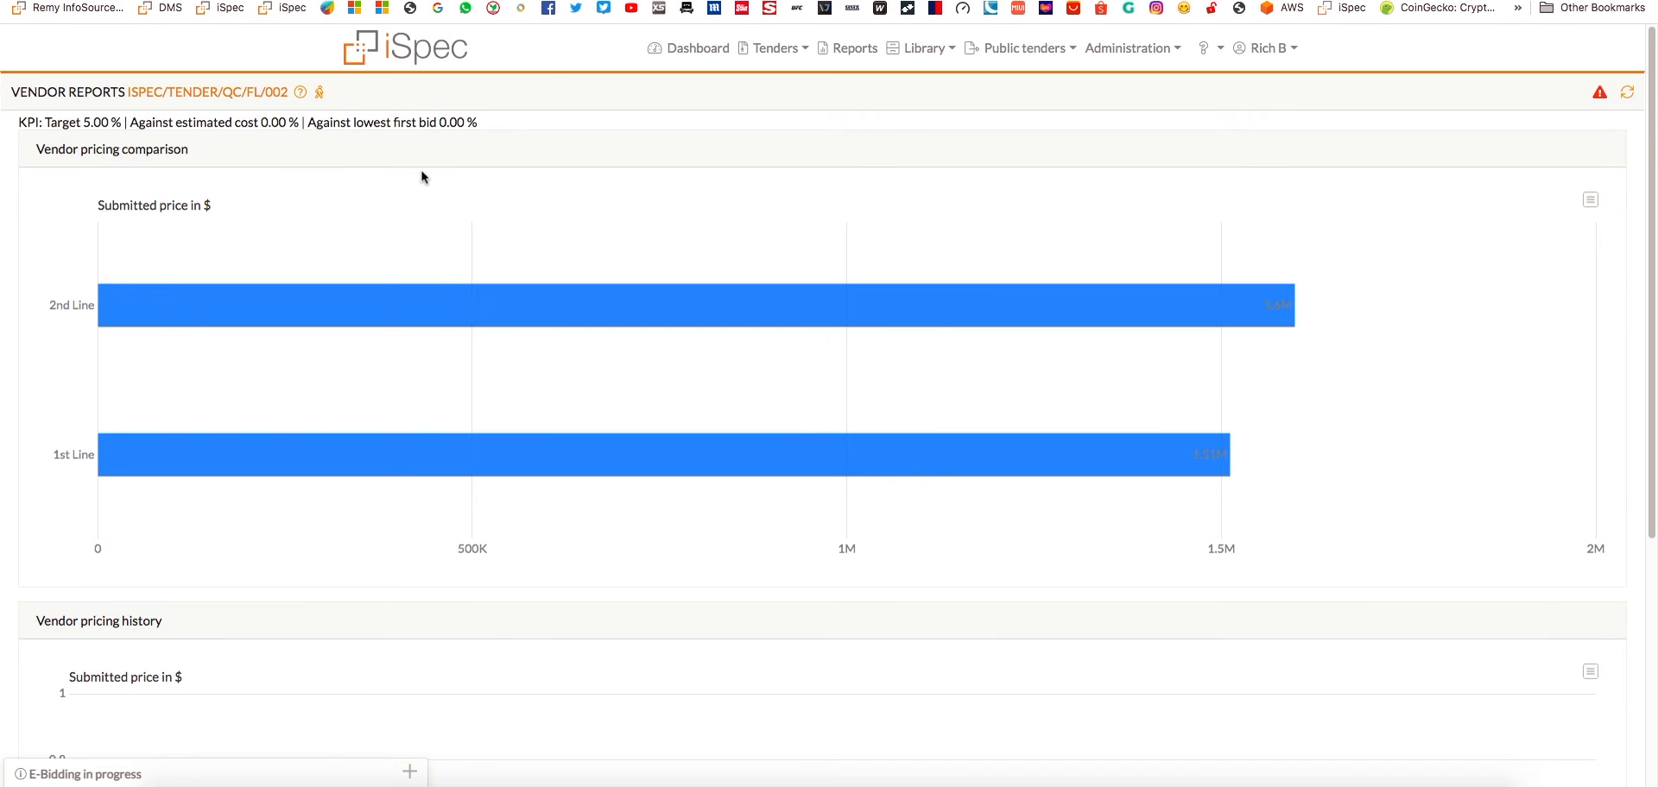
click(690, 48)
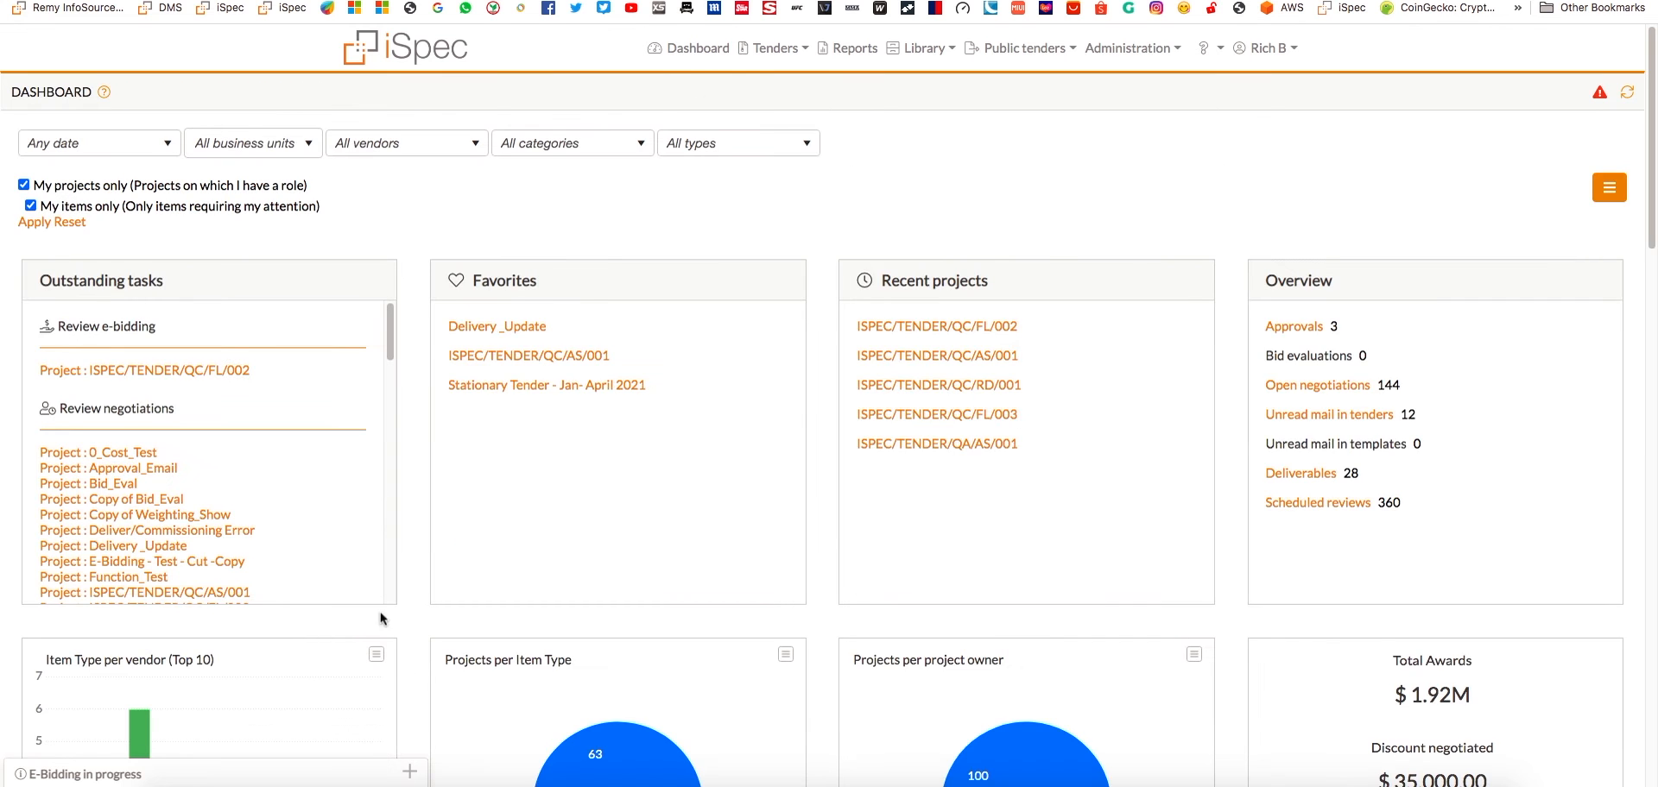
Step: Expand the e-bidding in progress summary and open ISPEC/TENDER/QC/FL/002 from the outstanding e-bidding task
click(409, 772)
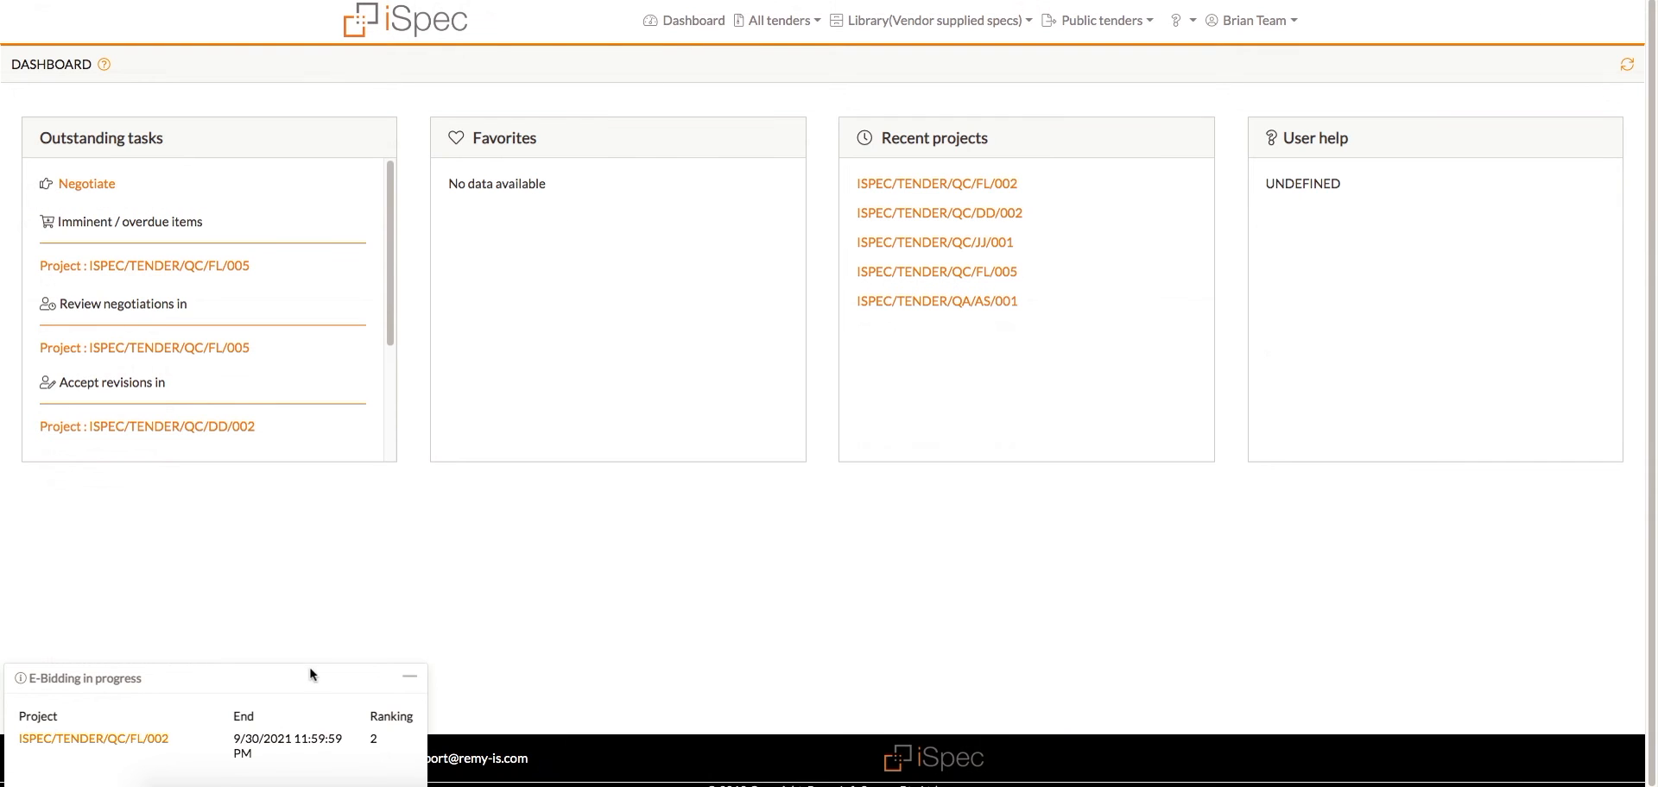
drag(391, 304, 391, 424)
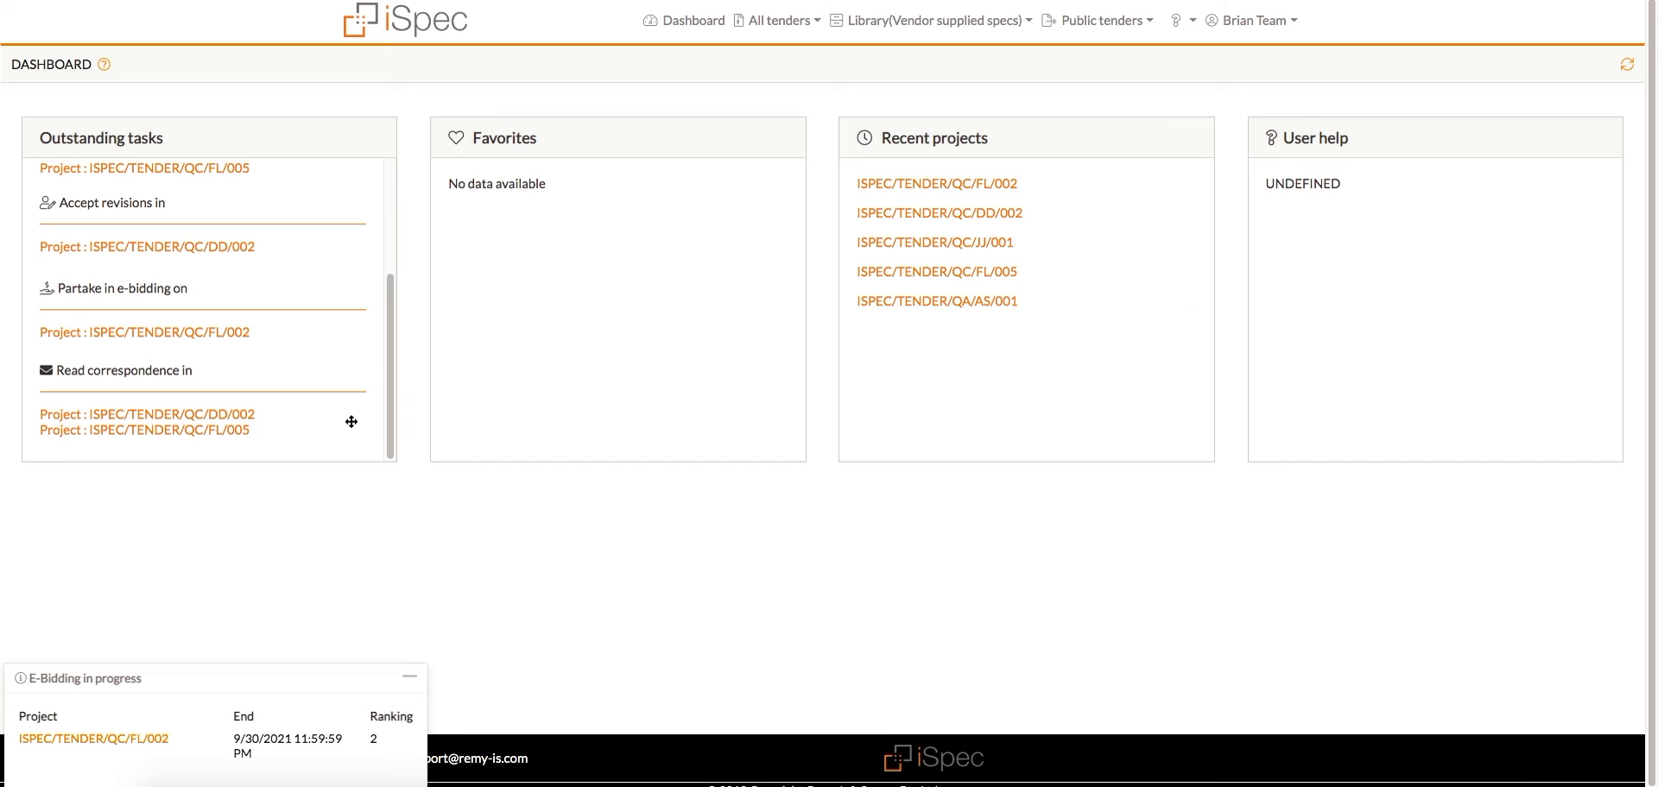
click(186, 332)
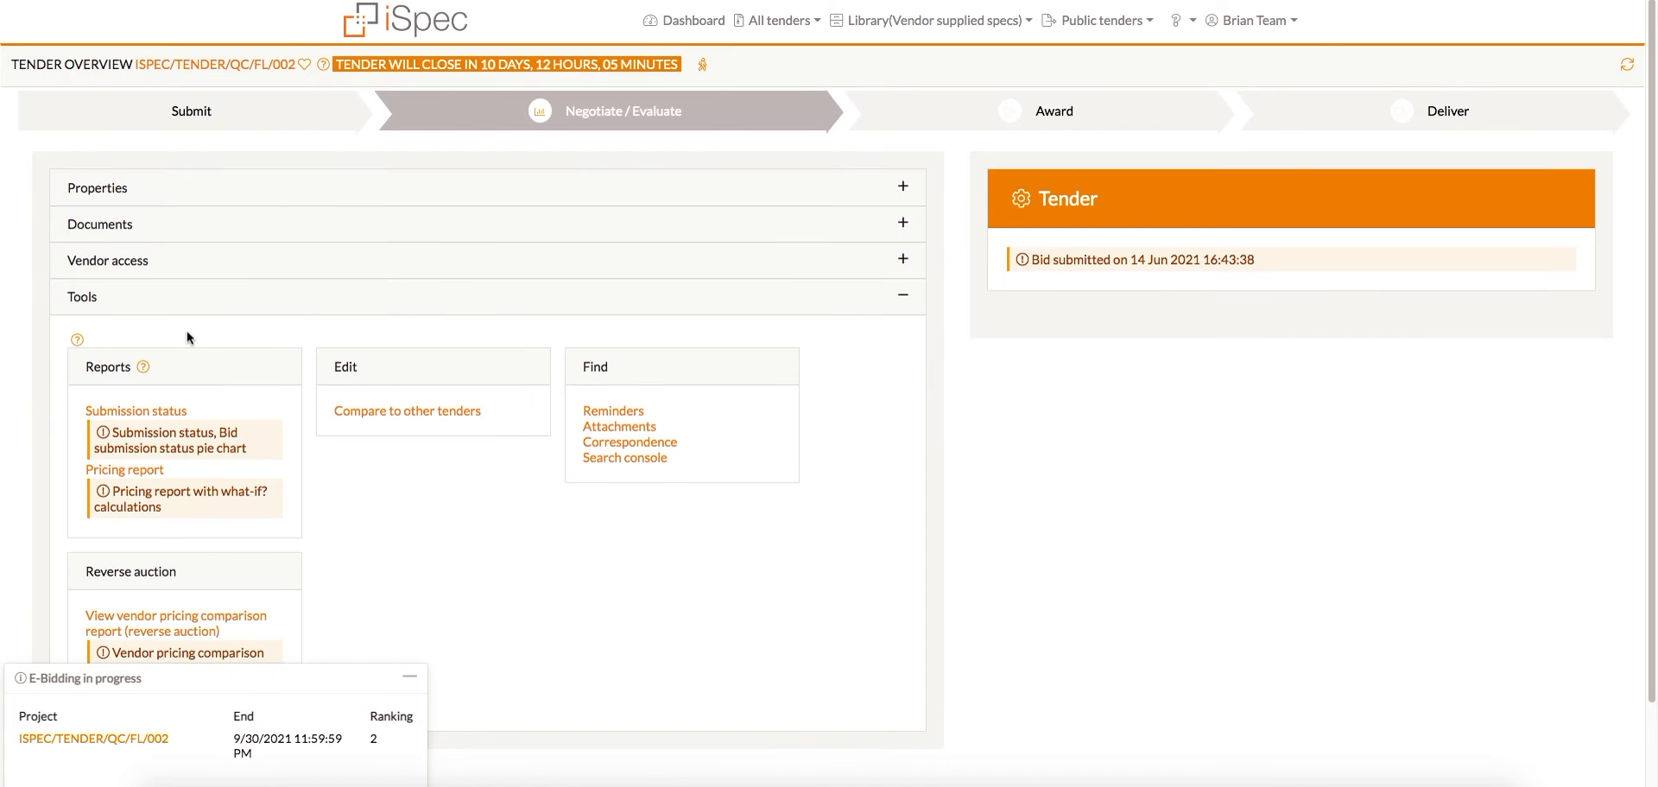
Step: Check the price rank in the tender's properties and collapse the e-bidding in progress summary
click(282, 183)
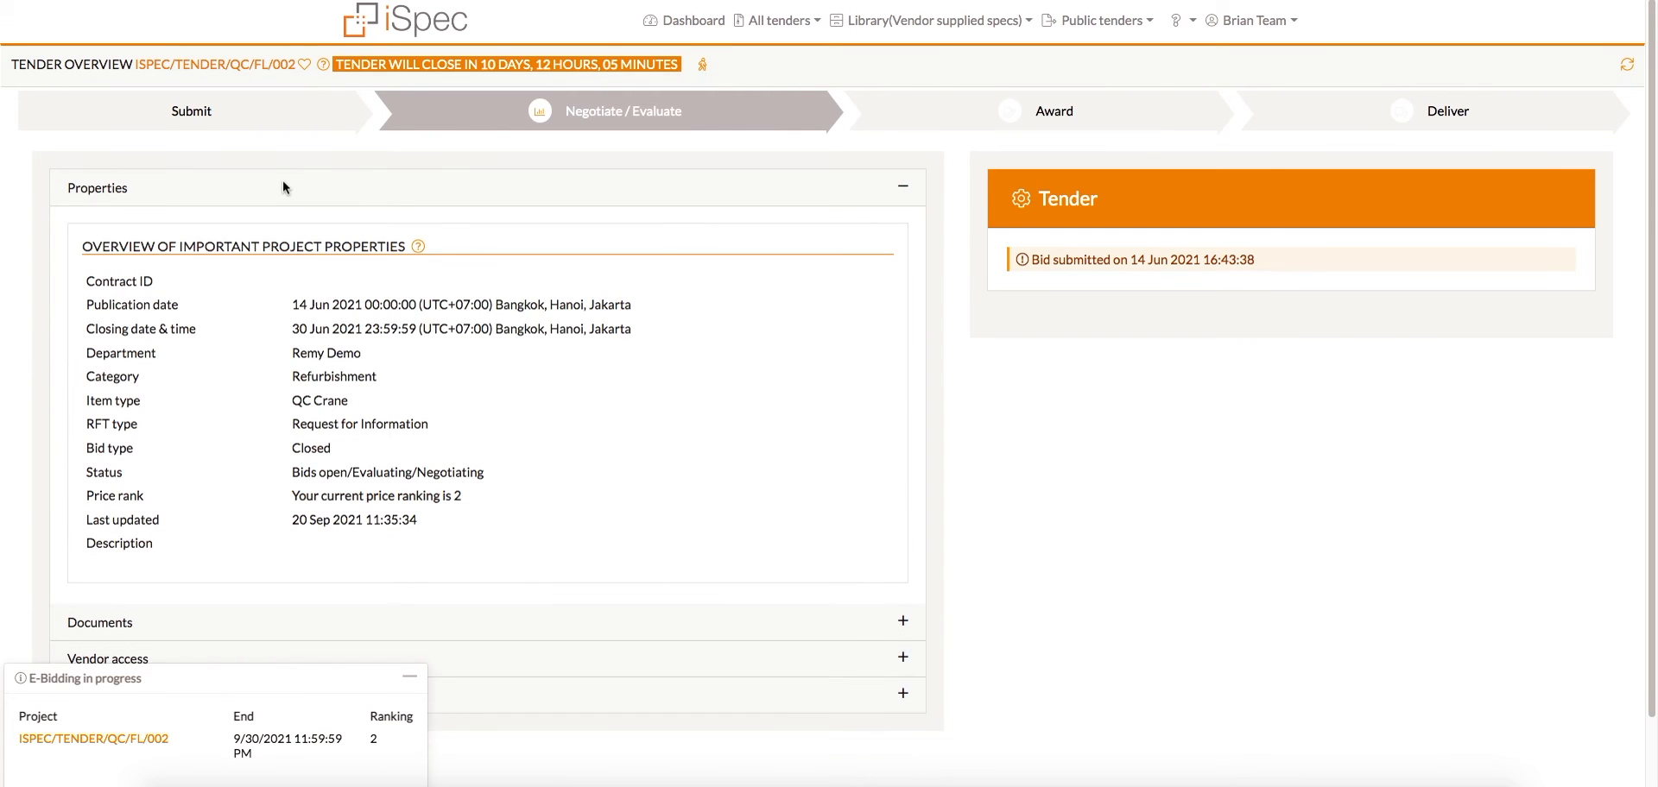
drag(292, 497, 471, 504)
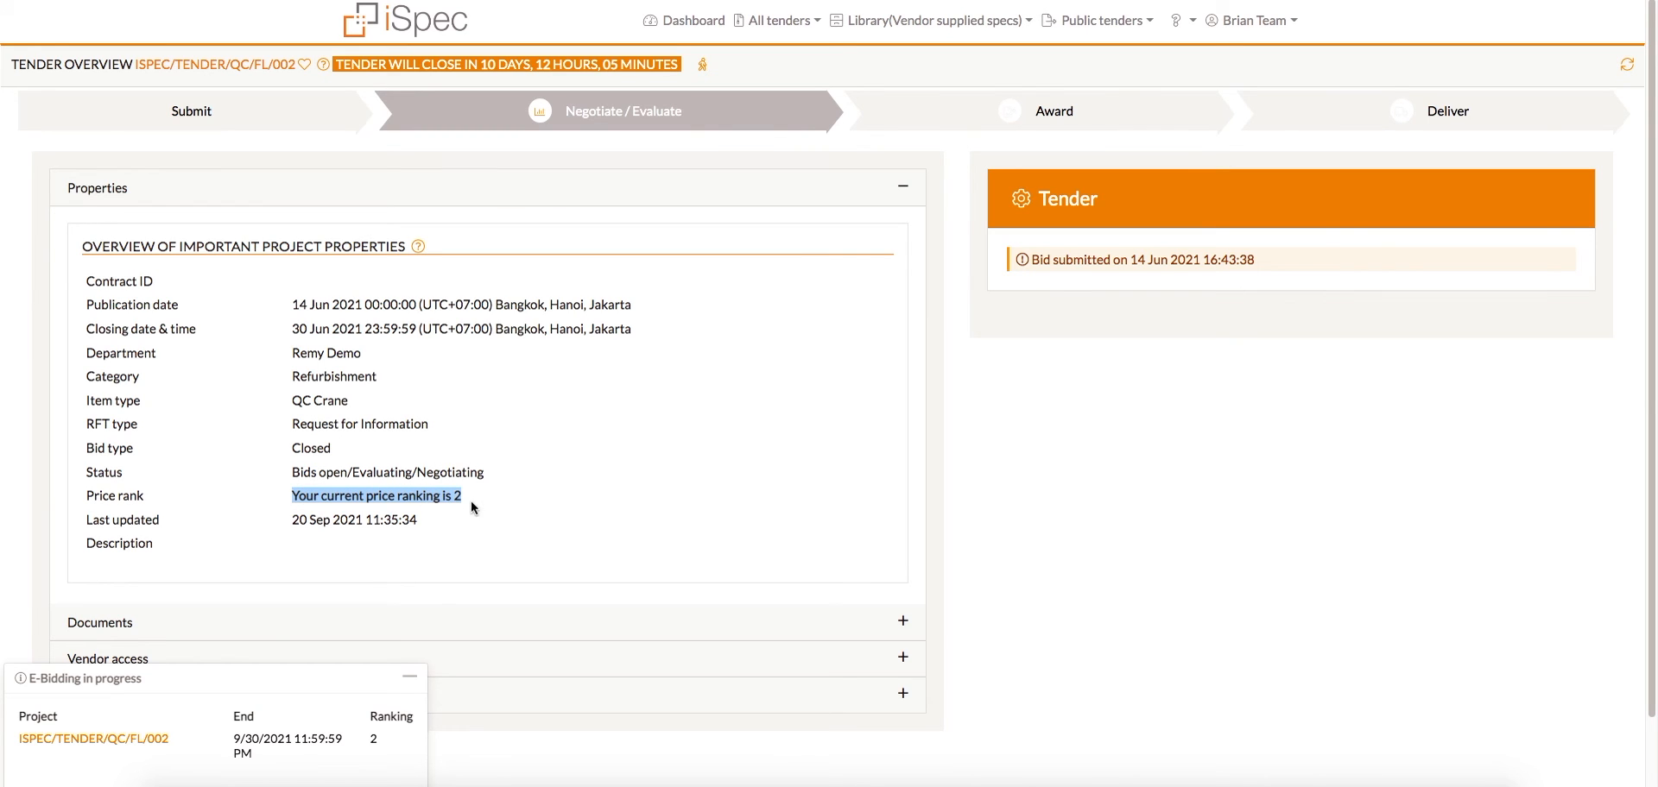
click(410, 676)
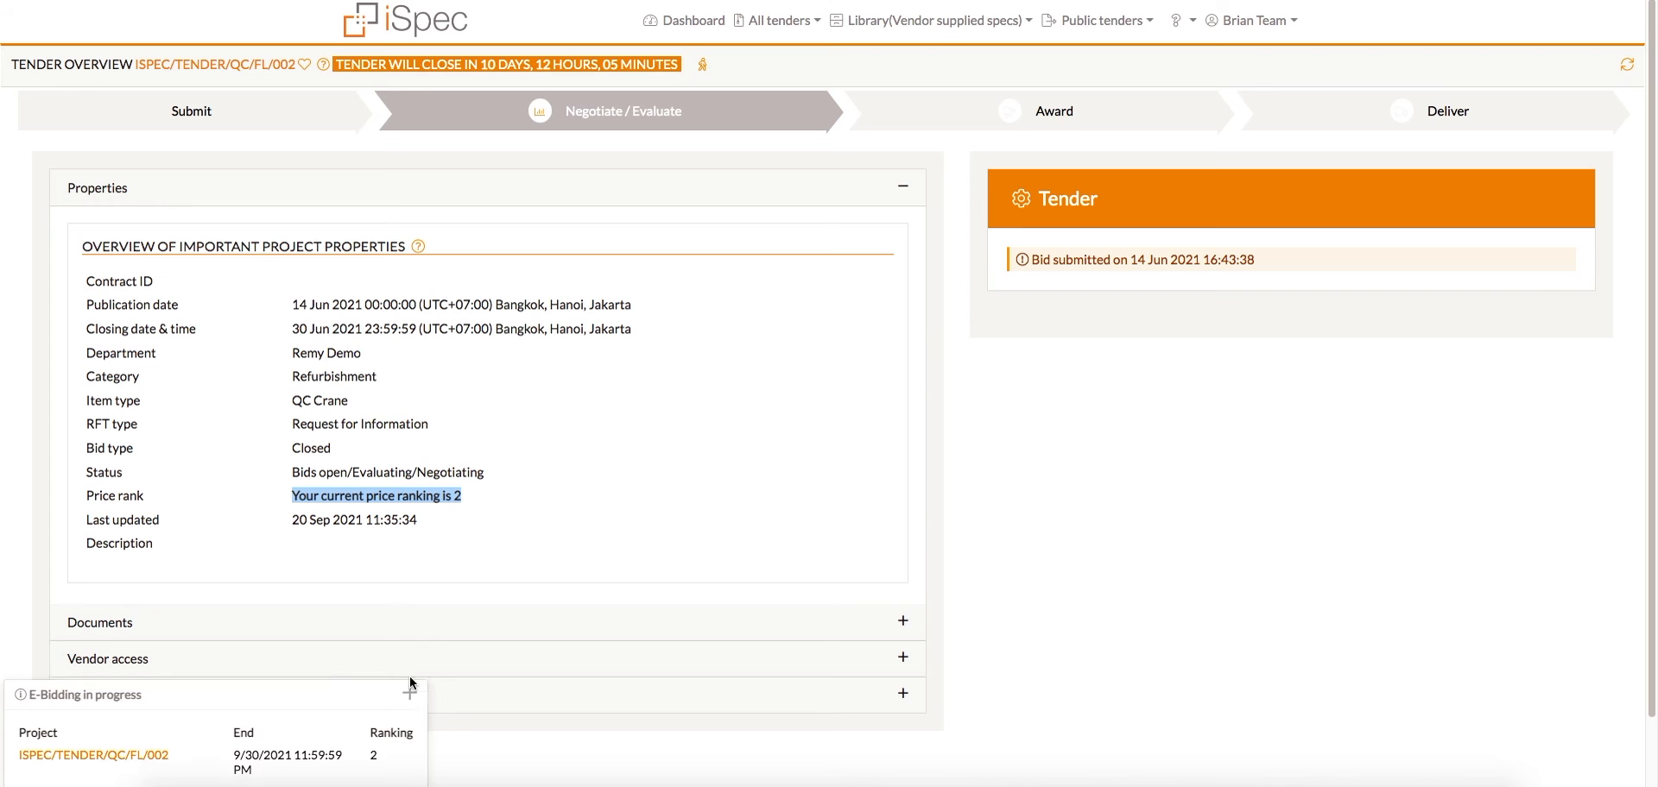
Step: Open the reverse auction vendor pricing comparison report and examine the pricing comparison and pricing history charts
click(220, 707)
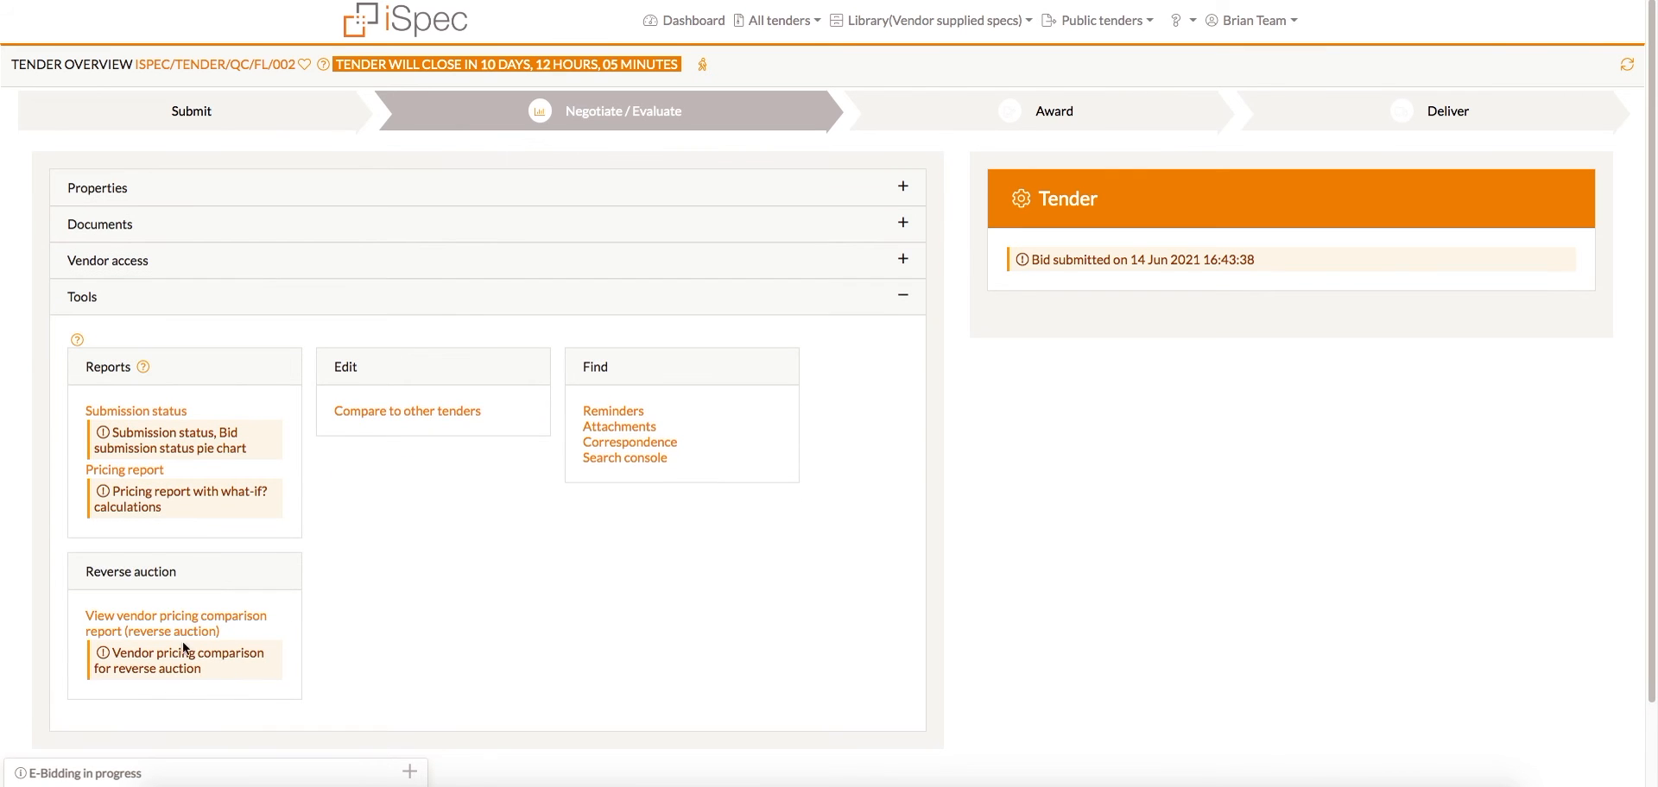
click(165, 620)
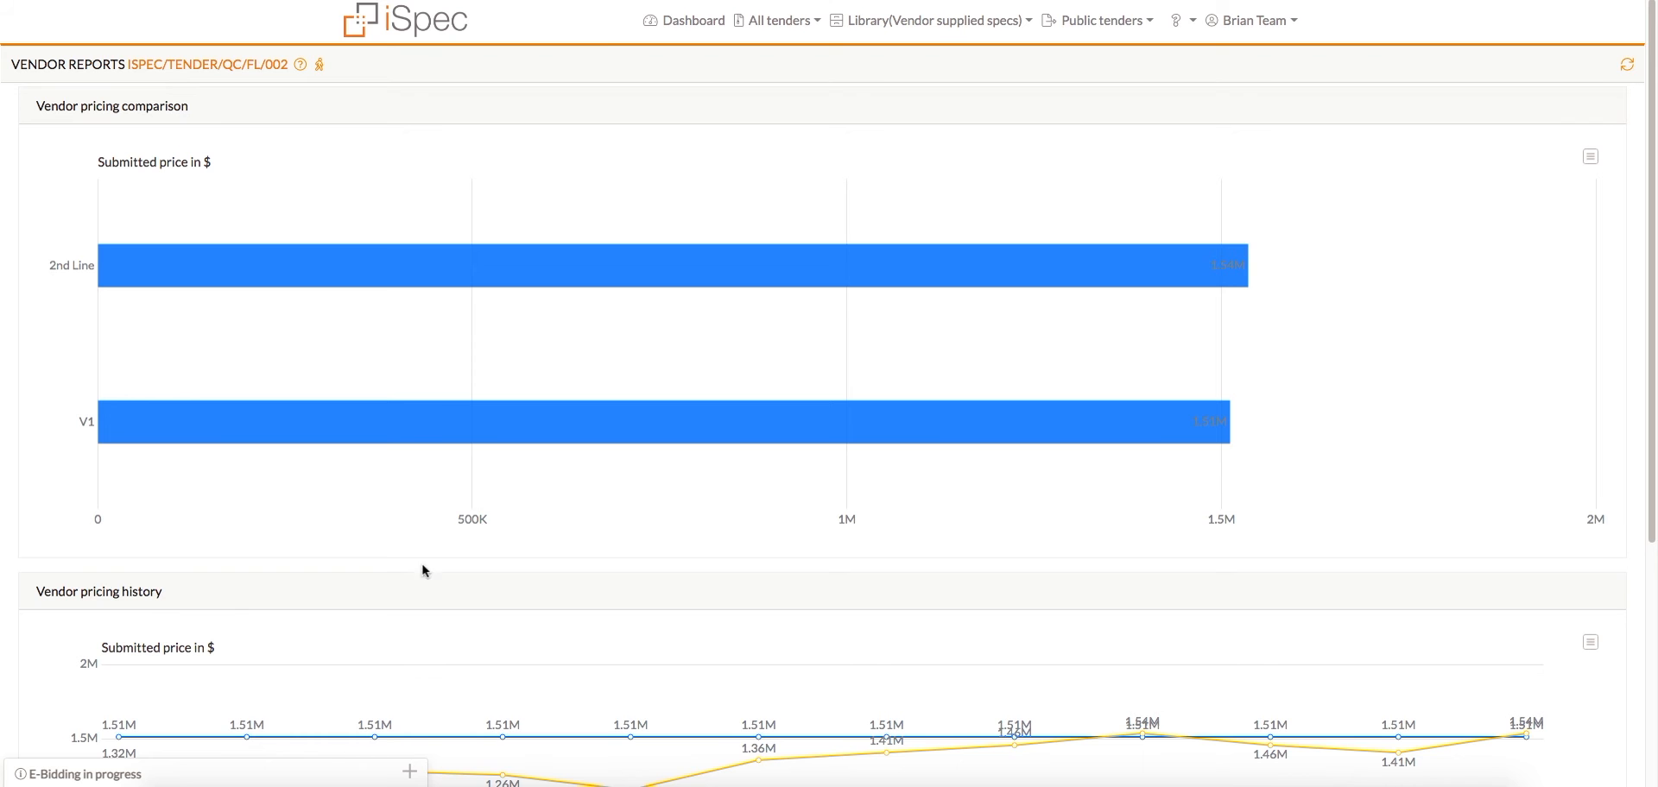
scroll(1653, 354, down, 8)
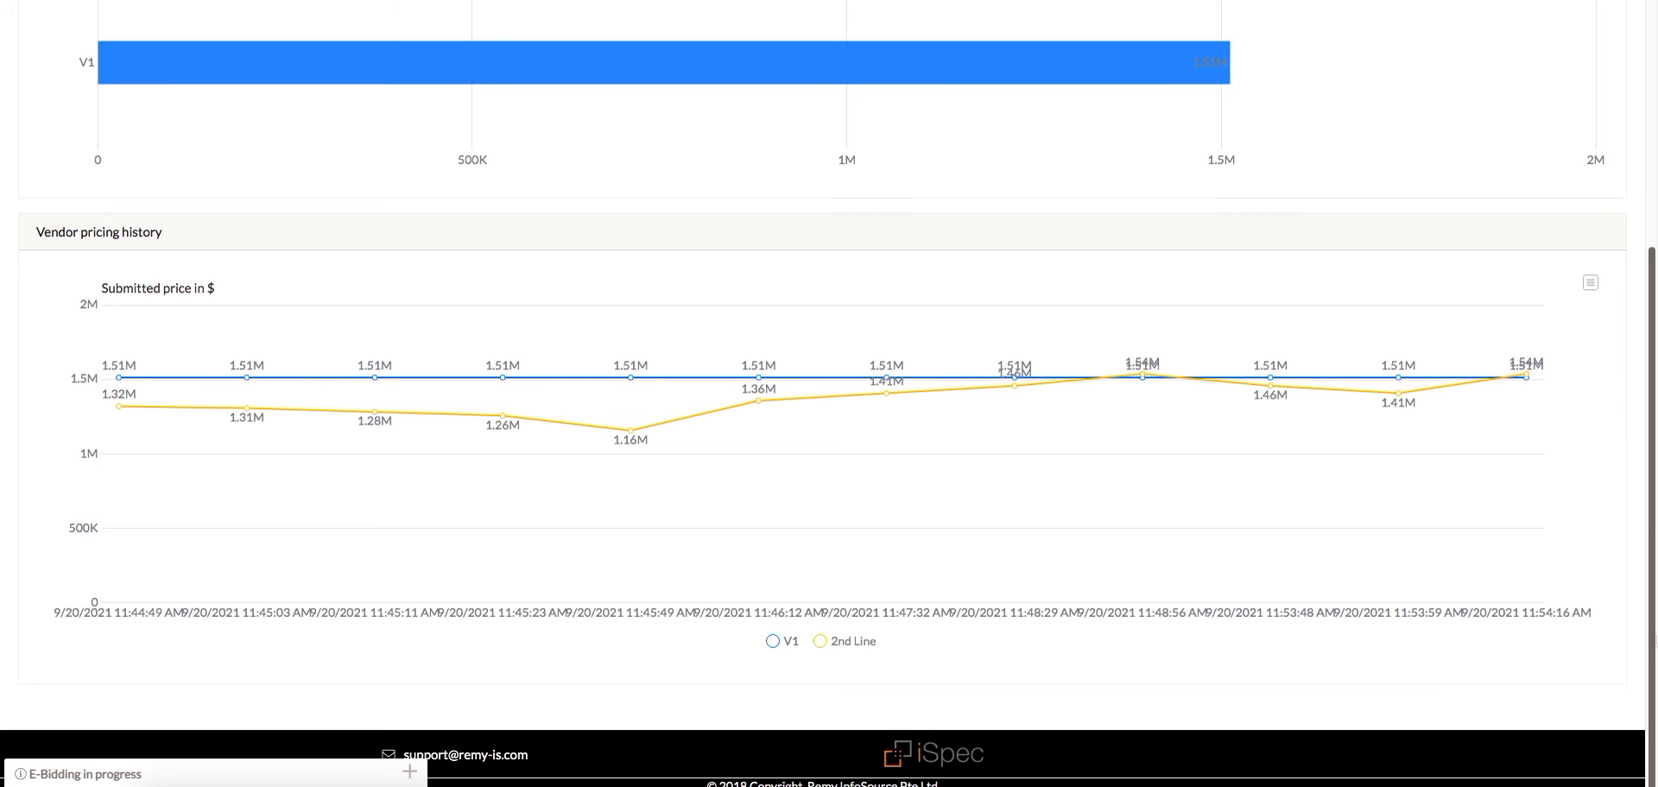
scroll(829, 394, up, 8)
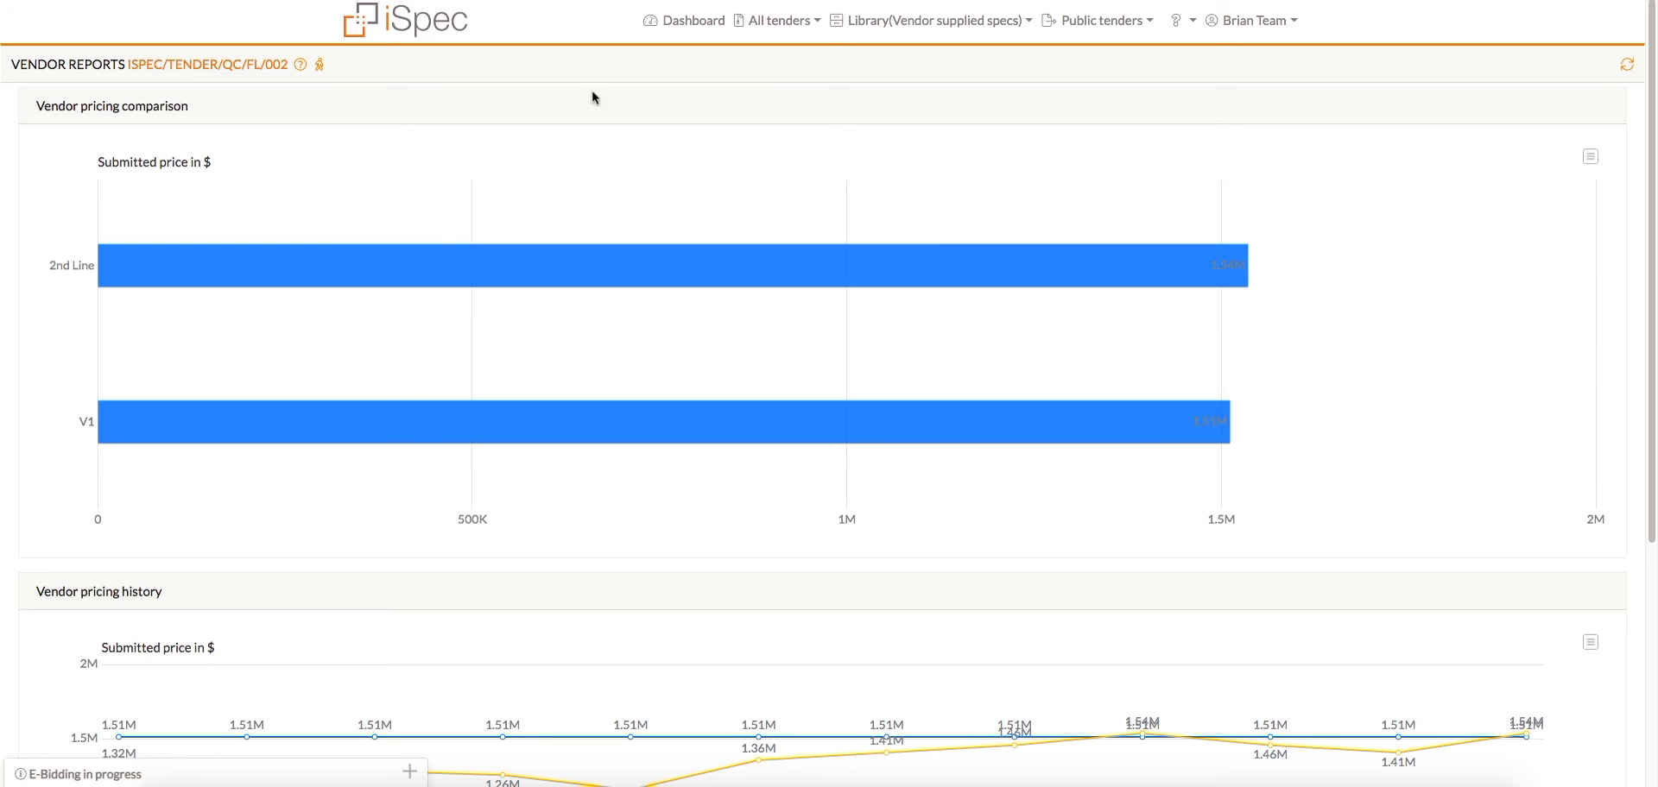
Step: Go to the tender's Pricing Schedule document from the vendor report
click(319, 64)
mouse_move(332, 84)
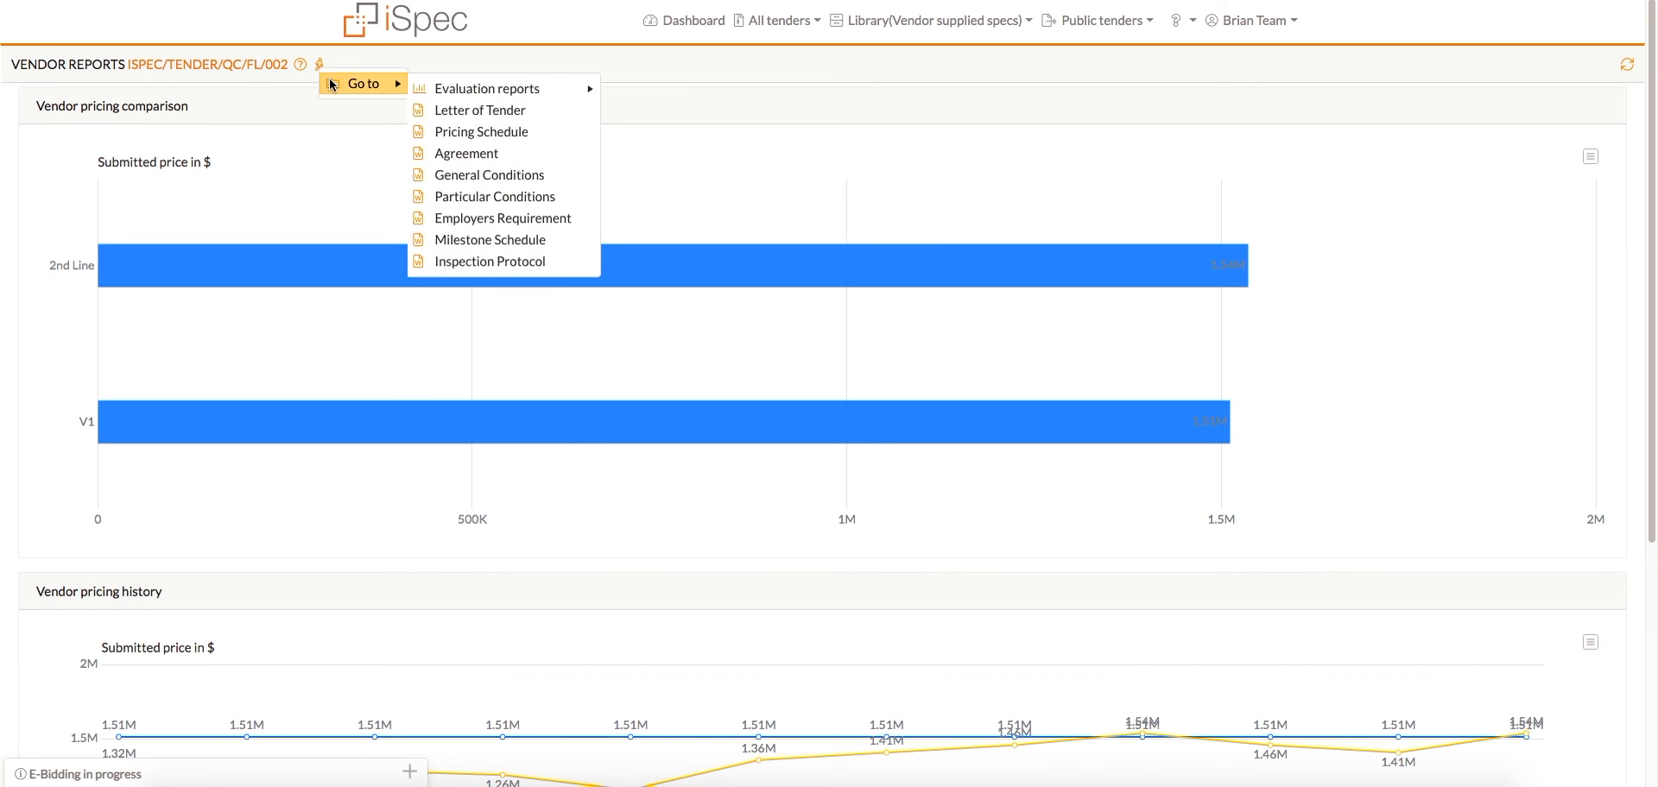
click(475, 131)
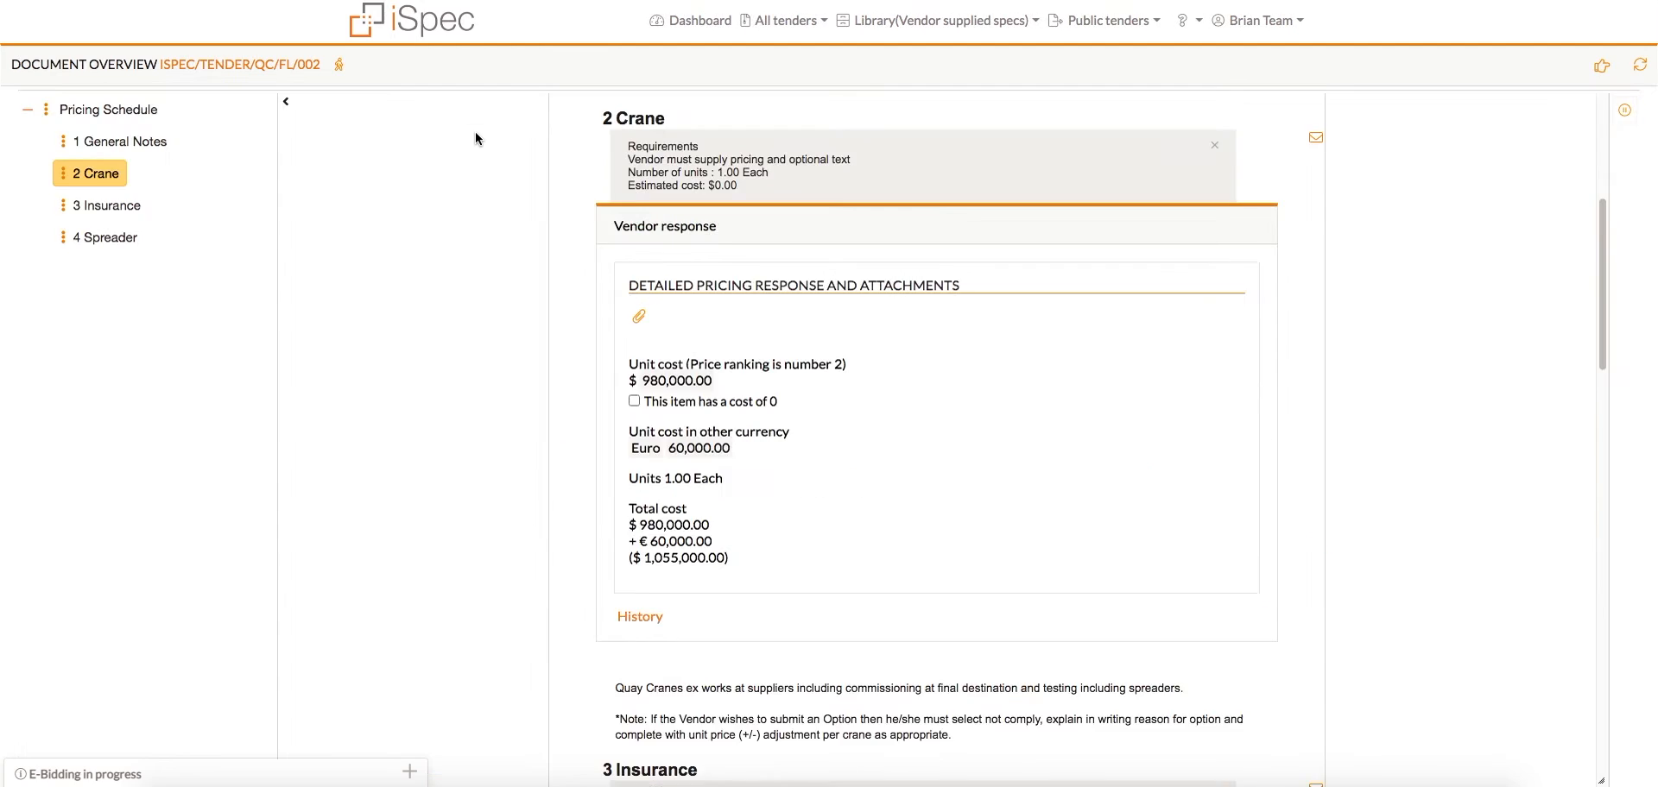
Step: Try to save a unit cost of $990,000 for the 2 Crane item
click(665, 381)
text(990000)
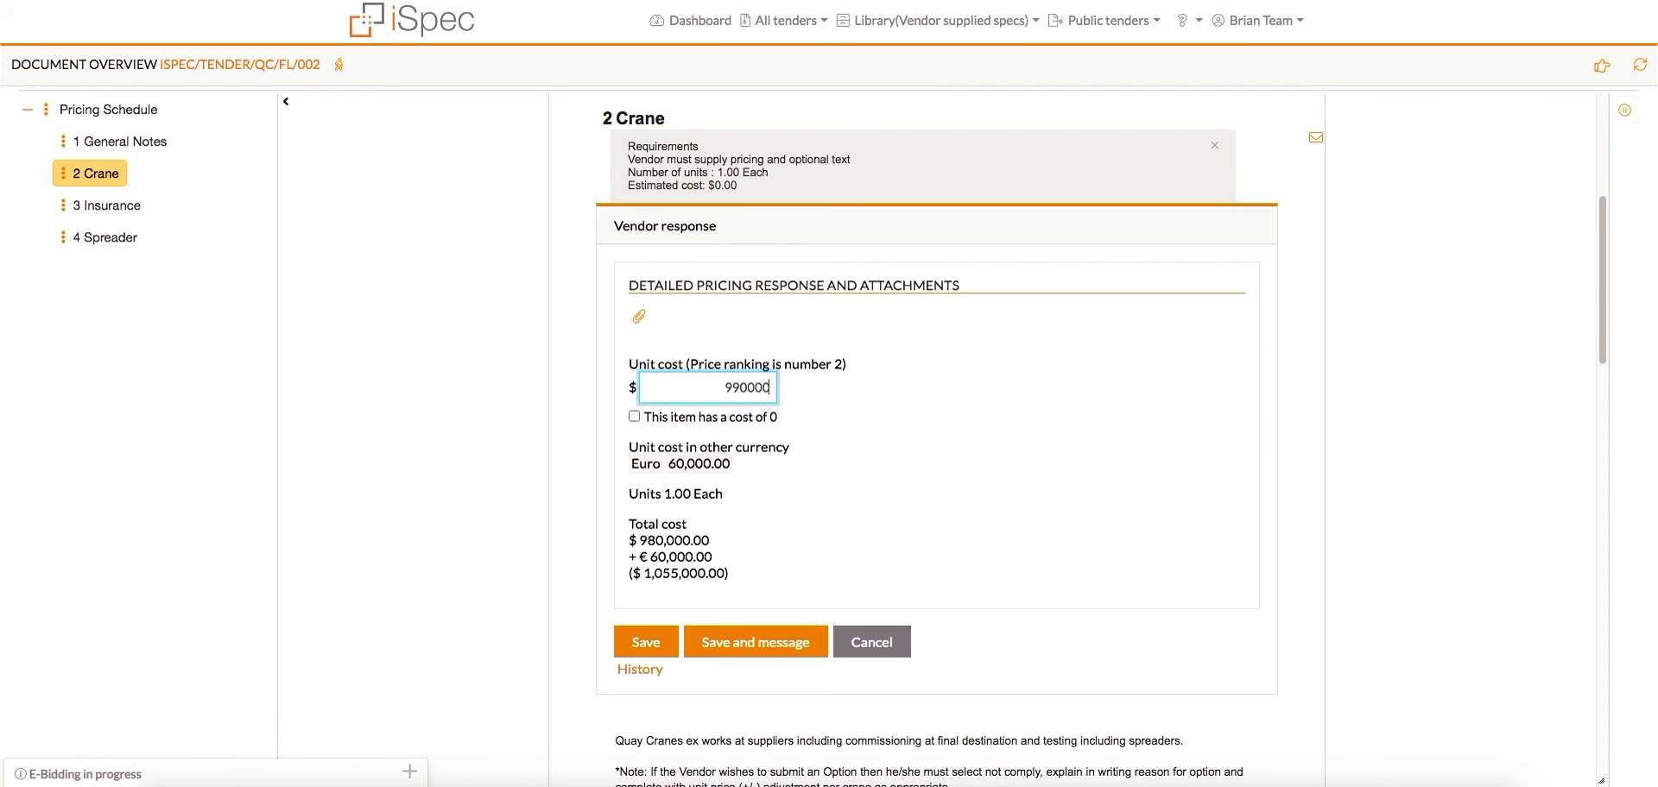
click(647, 641)
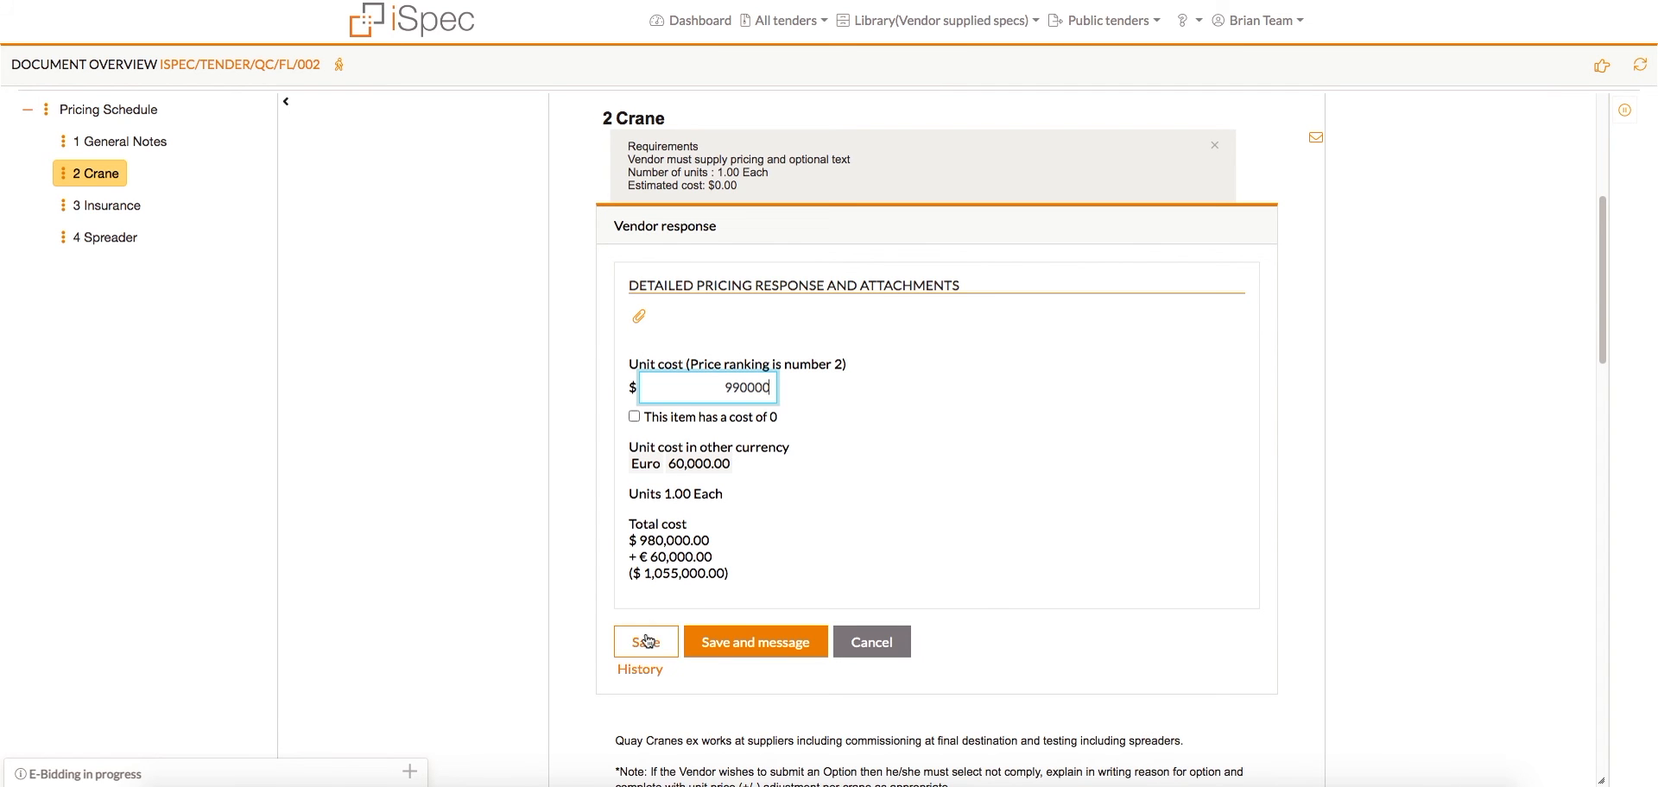
Step: Set the 2 Crane unit cost to $800,000, save it, and expand the e-bidding summary to check the ranking
click(716, 383)
text(800000)
click(641, 643)
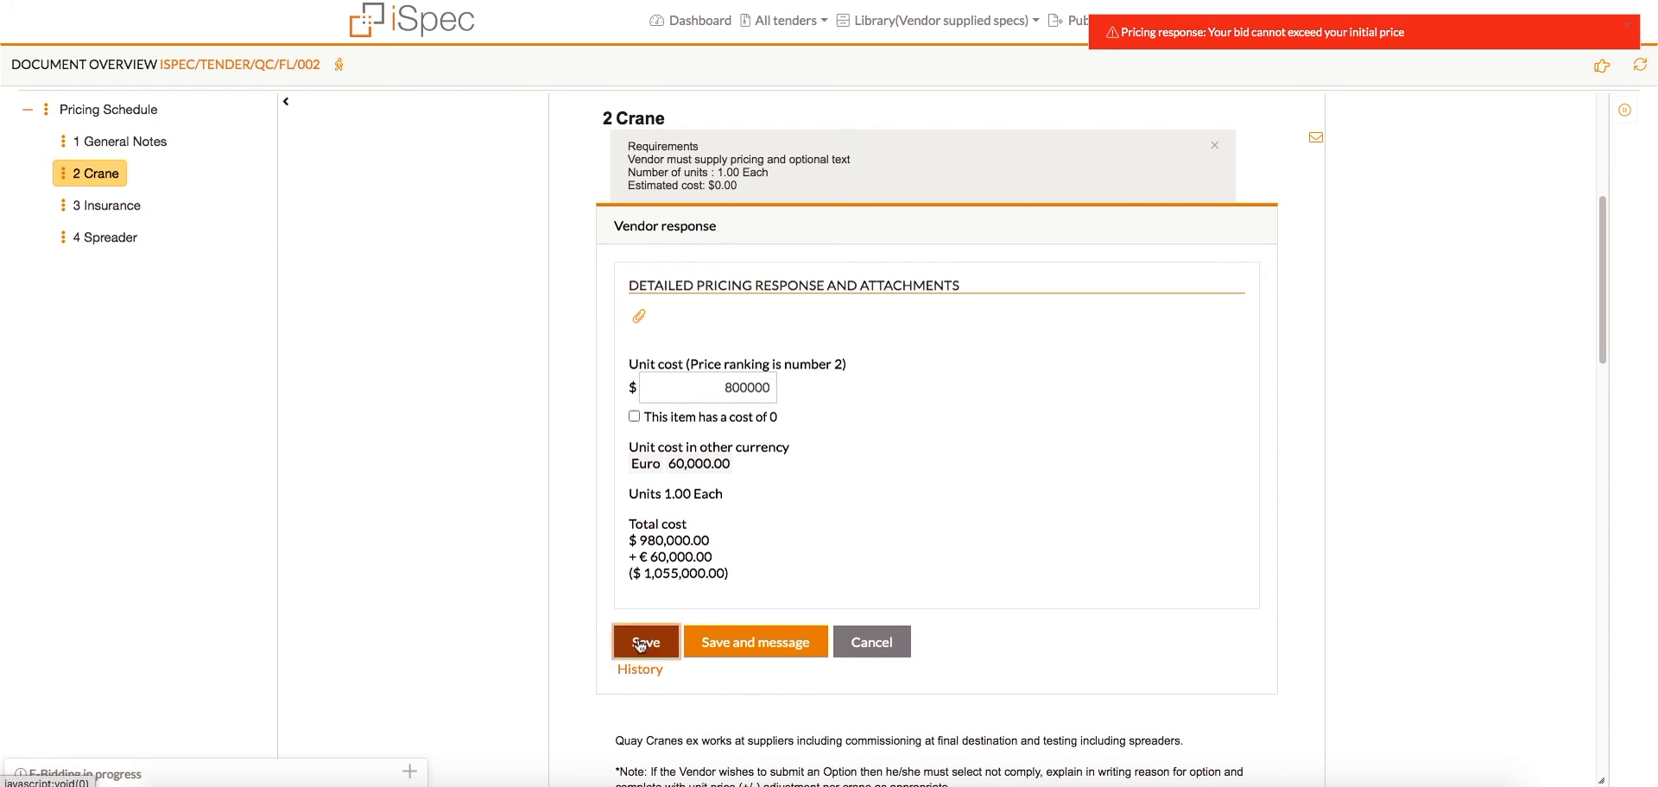
click(412, 772)
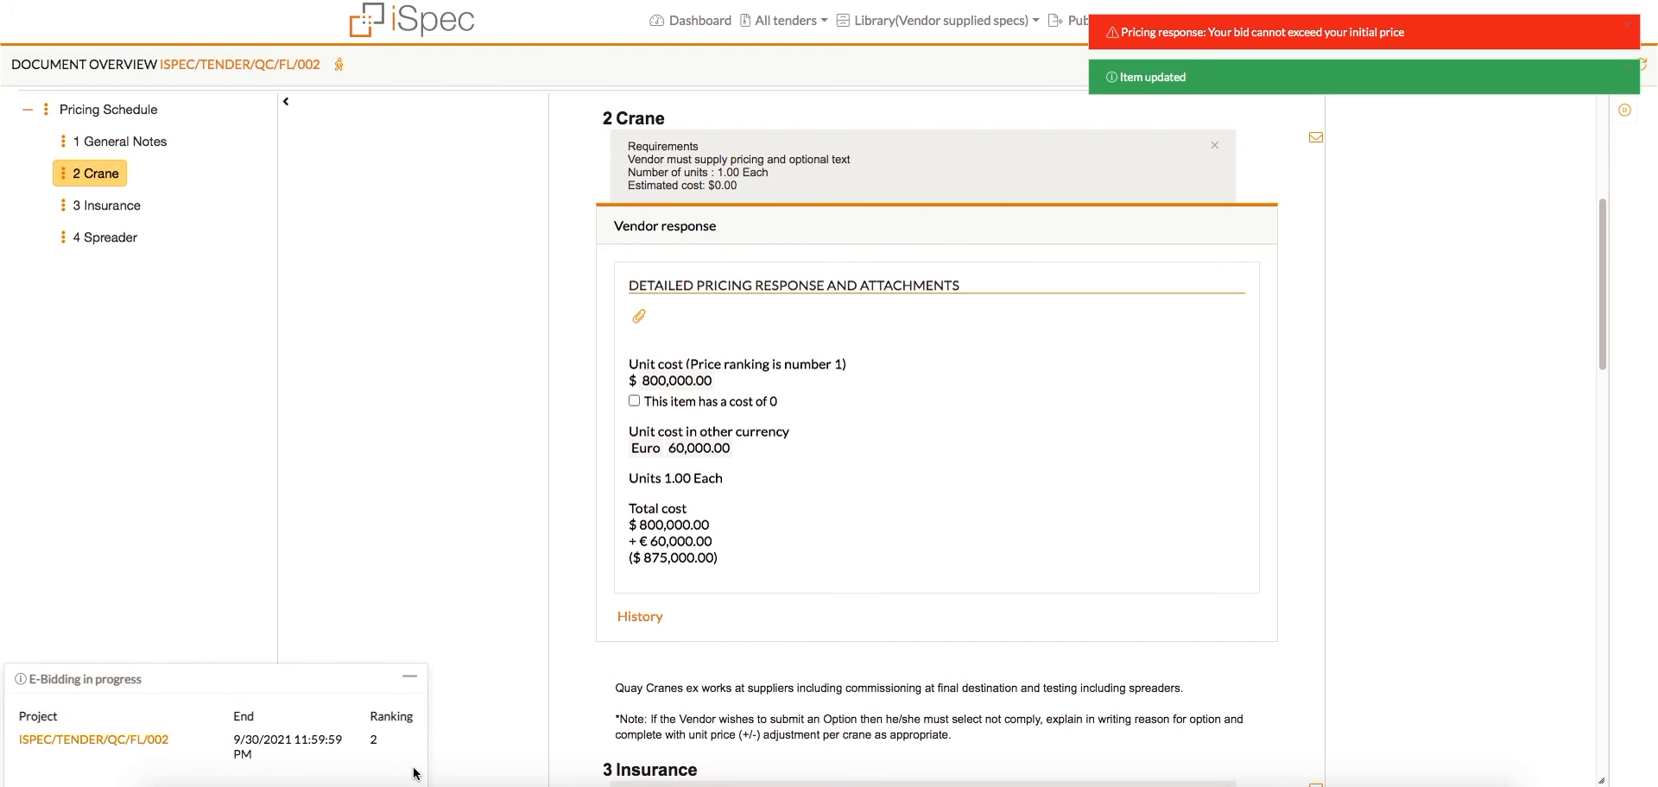
Step: Set the unit cost of the 4 Spreader item to $350,000 and save the response
click(102, 238)
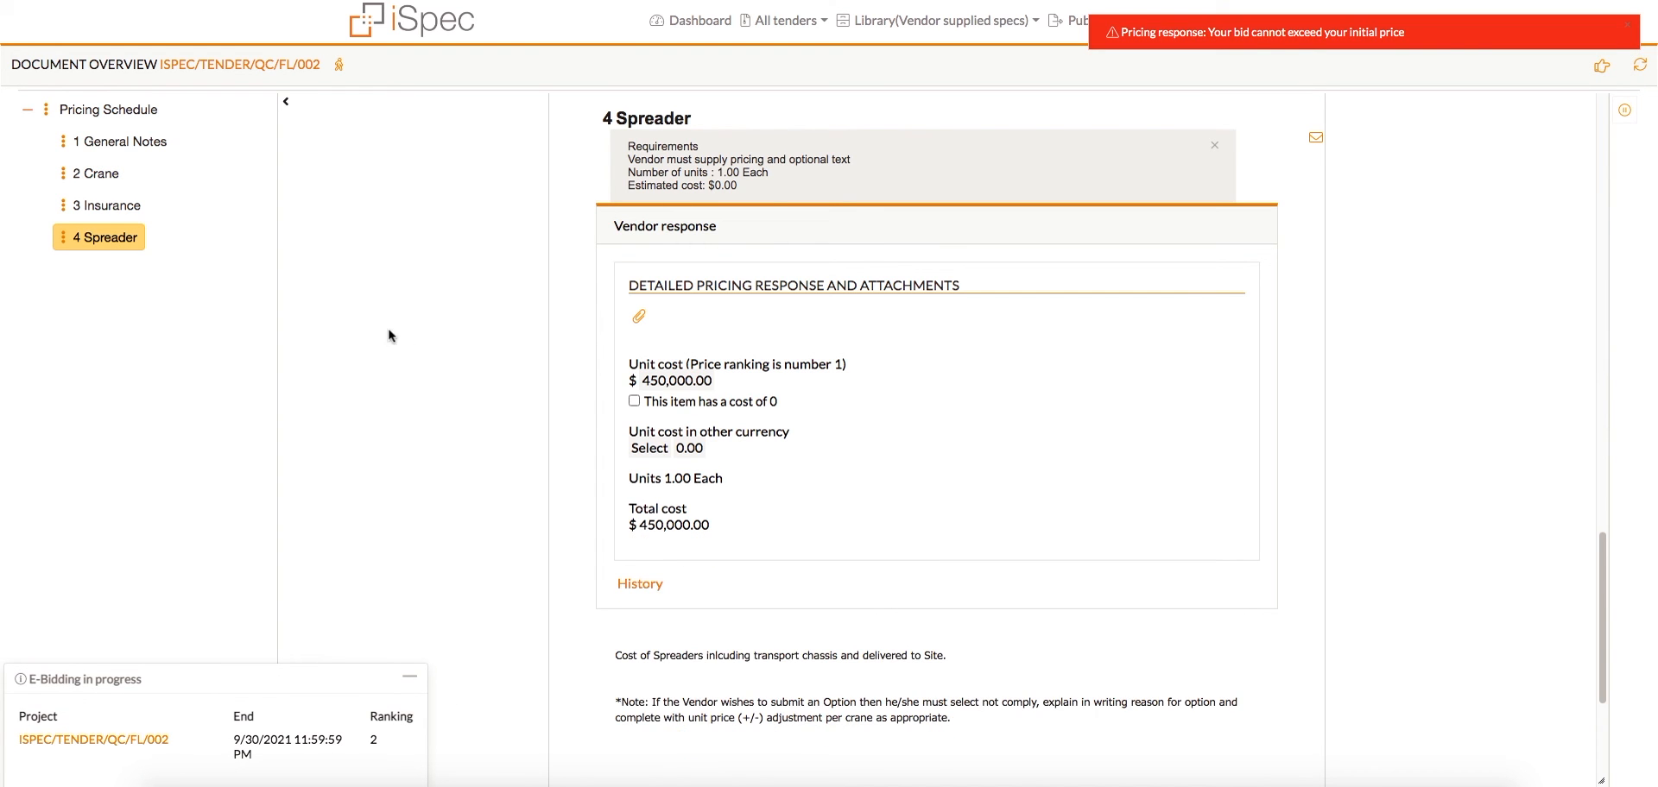
click(668, 385)
key(BackSpace)
text(350000)
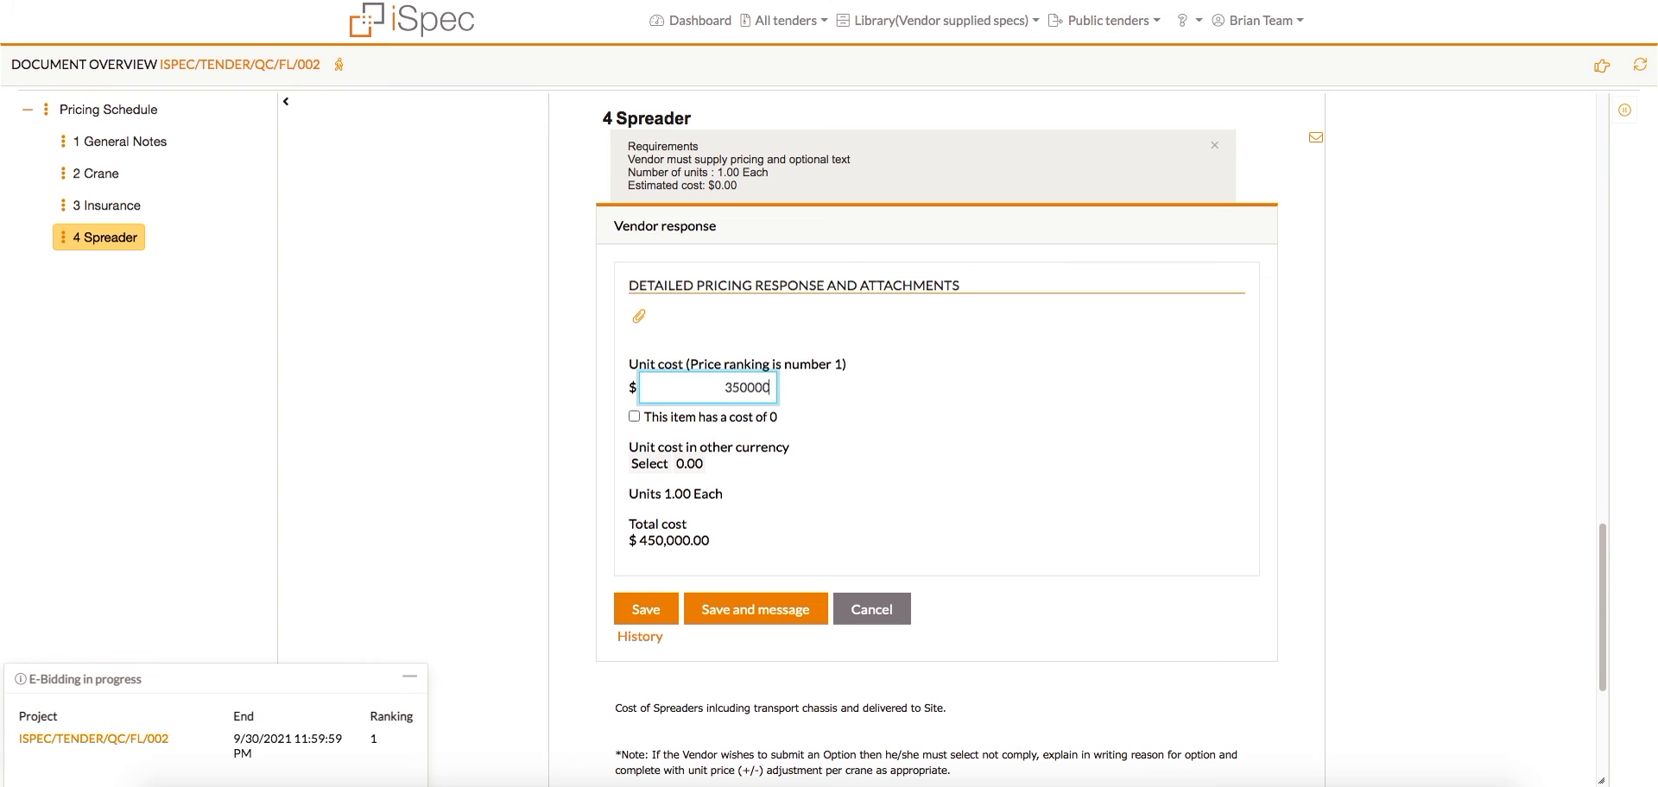
click(646, 609)
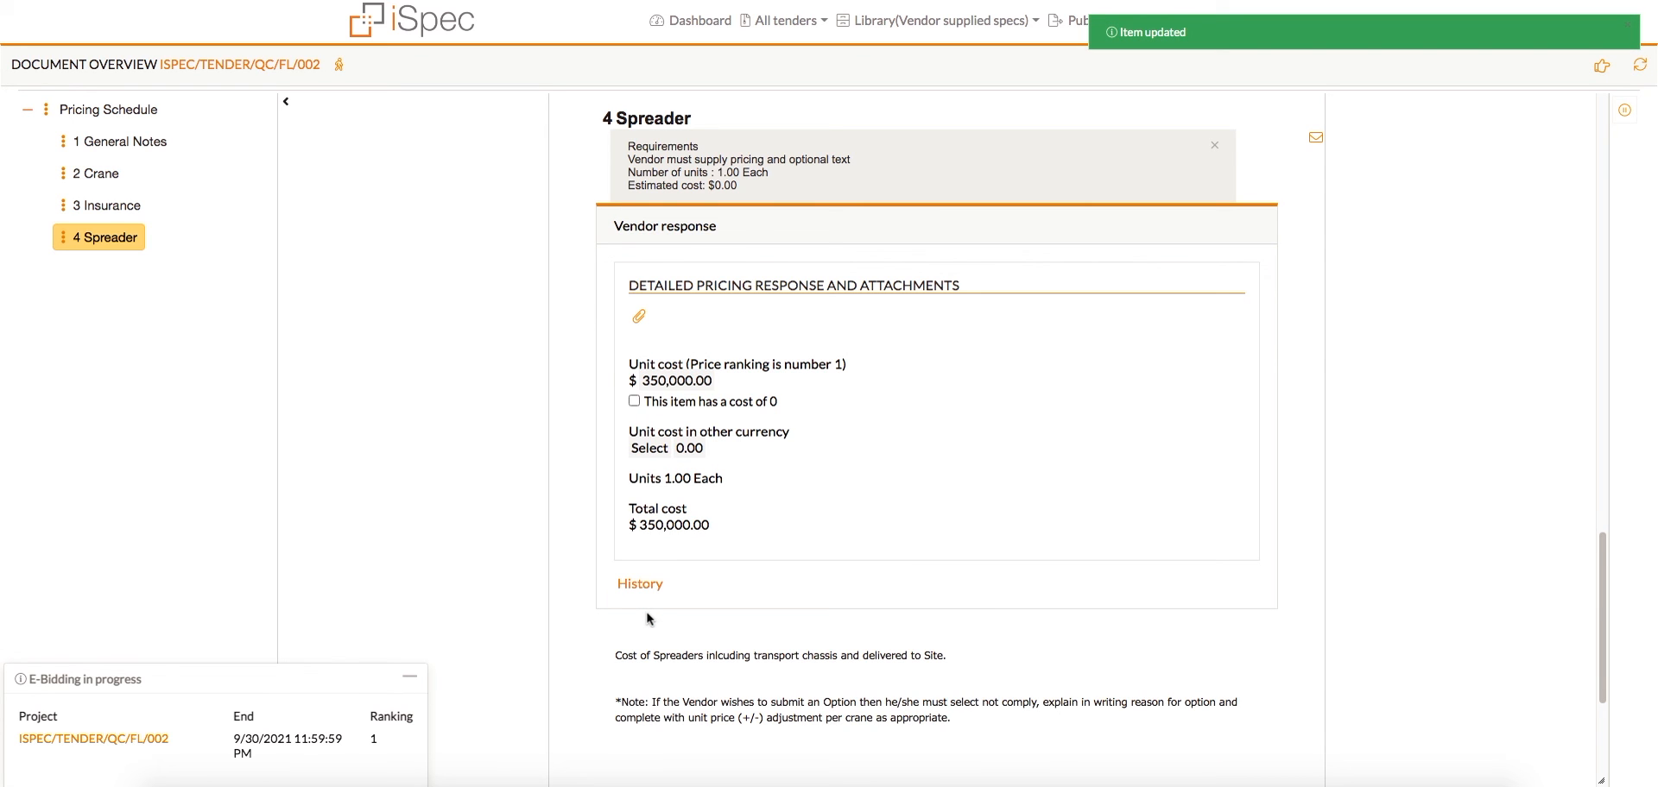
Step: Review the vendor pricing comparison among the evaluation reports and return to the tender overview
click(338, 64)
mouse_move(352, 83)
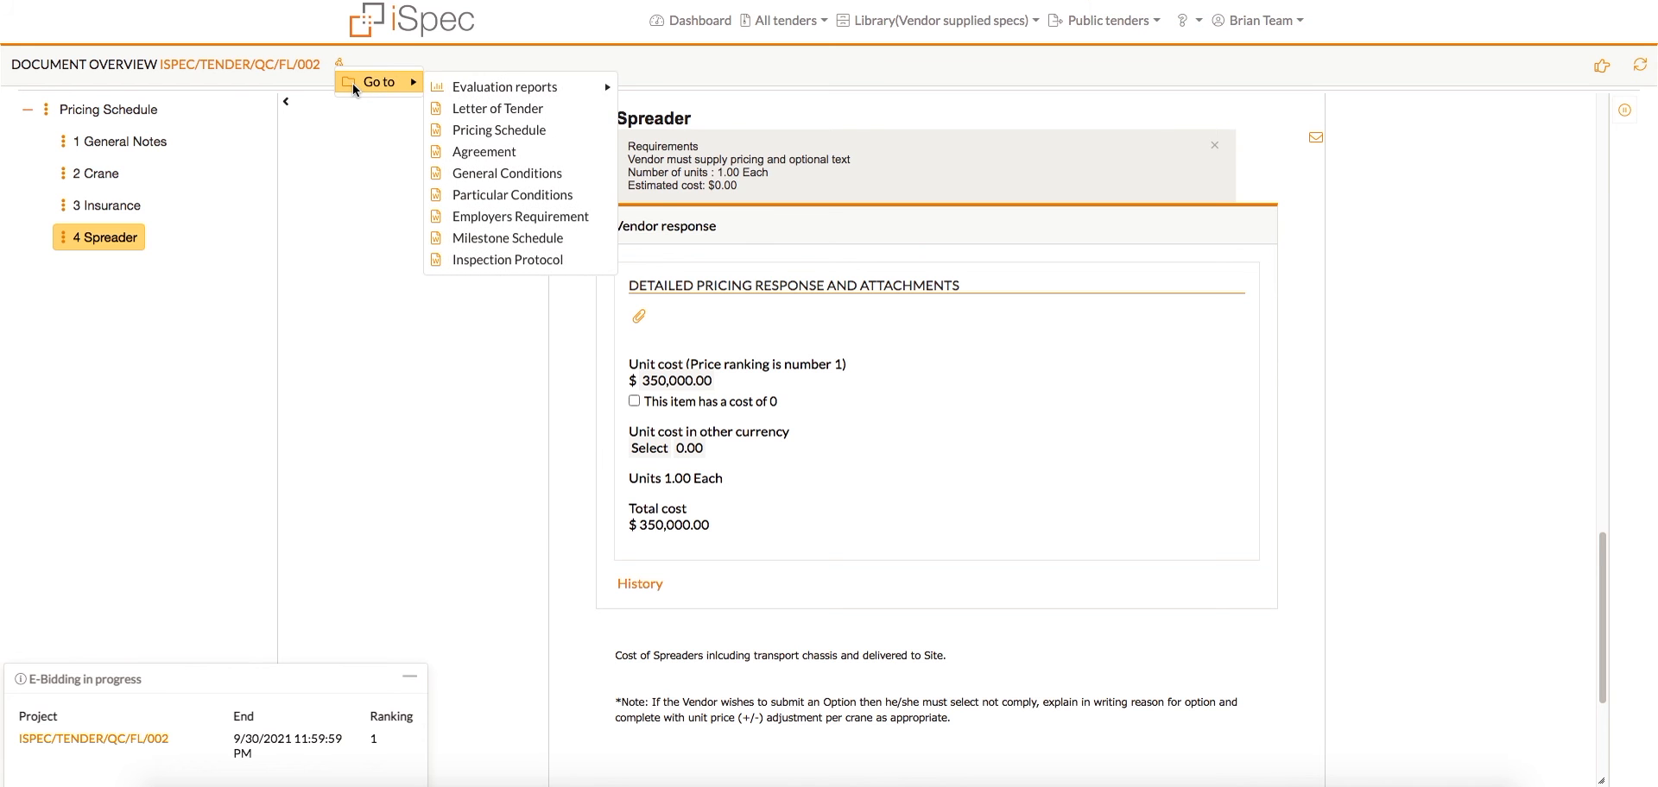
mouse_move(504, 86)
click(682, 135)
mouse_move(1651, 161)
mouse_down()
mouse_move(1655, 448)
mouse_move(1643, 147)
mouse_up()
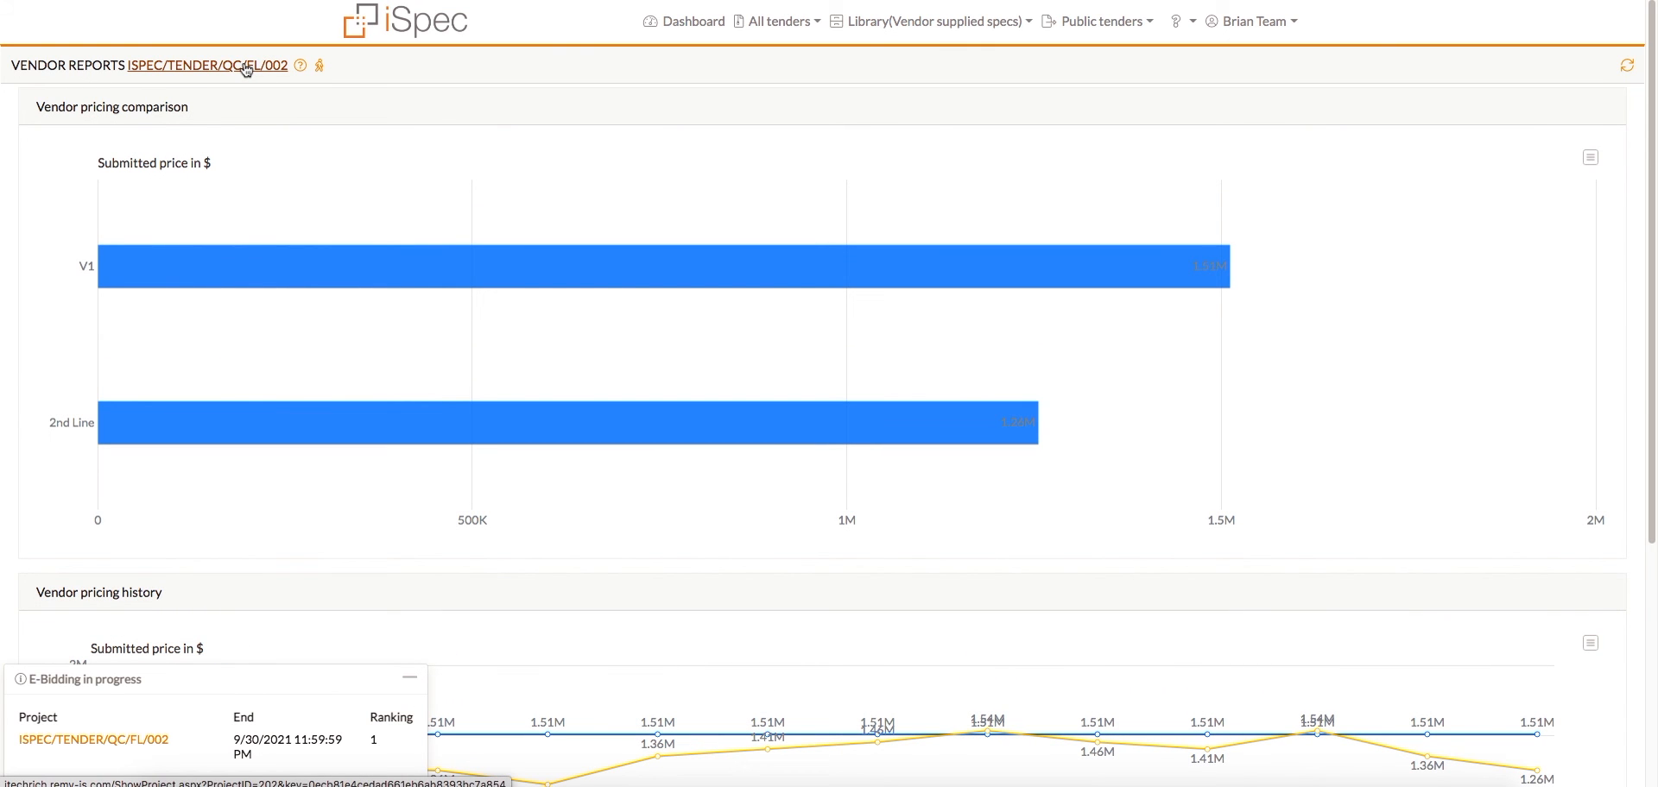
click(246, 66)
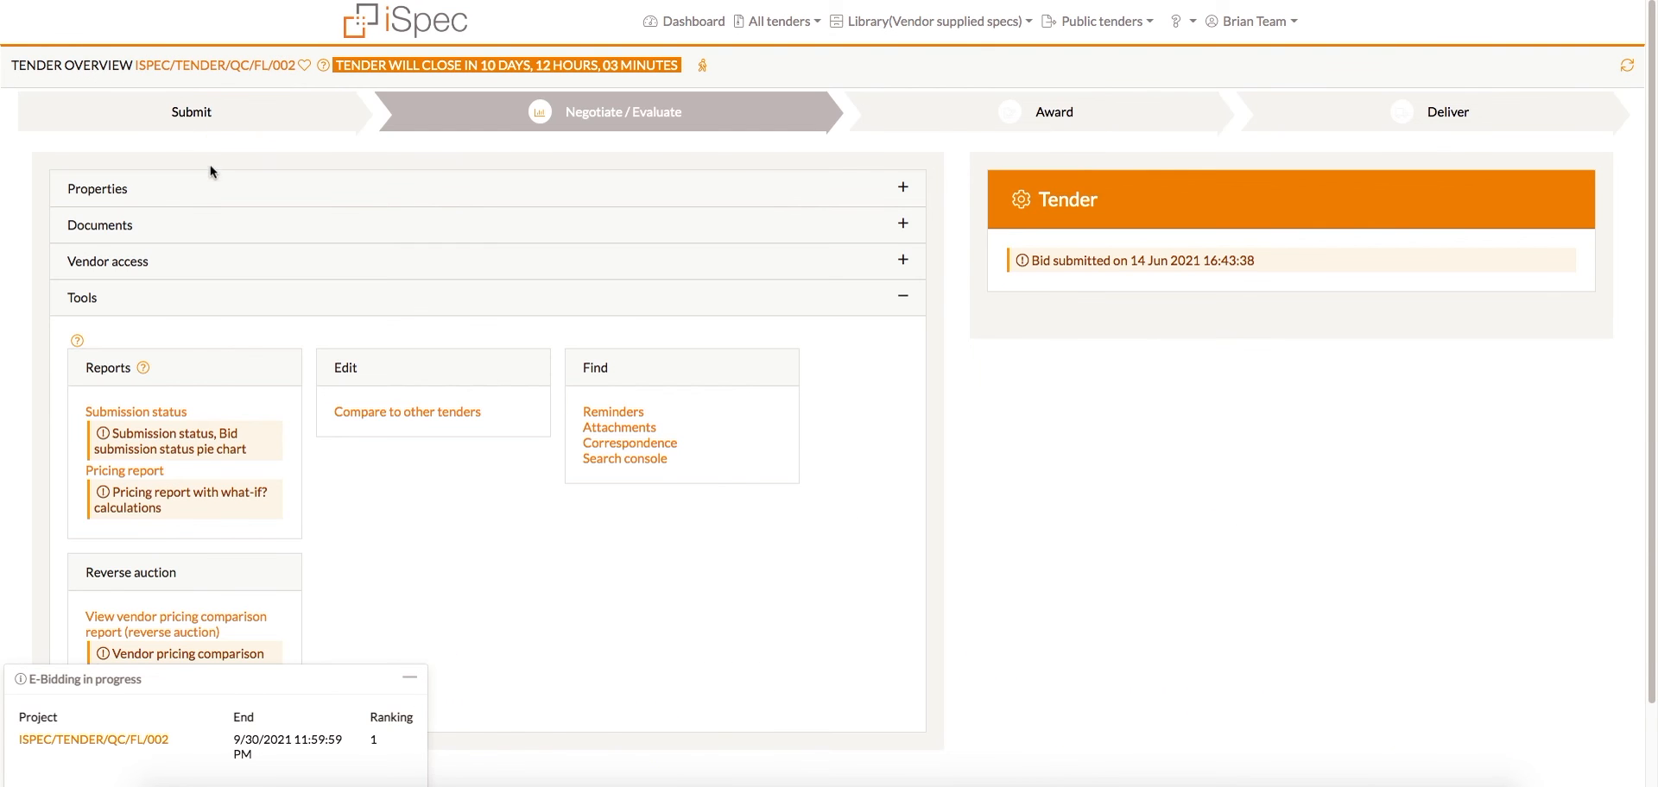
Step: Check the current price ranking in the properties of tender ISPEC/TENDER/QC/FL/002
click(212, 189)
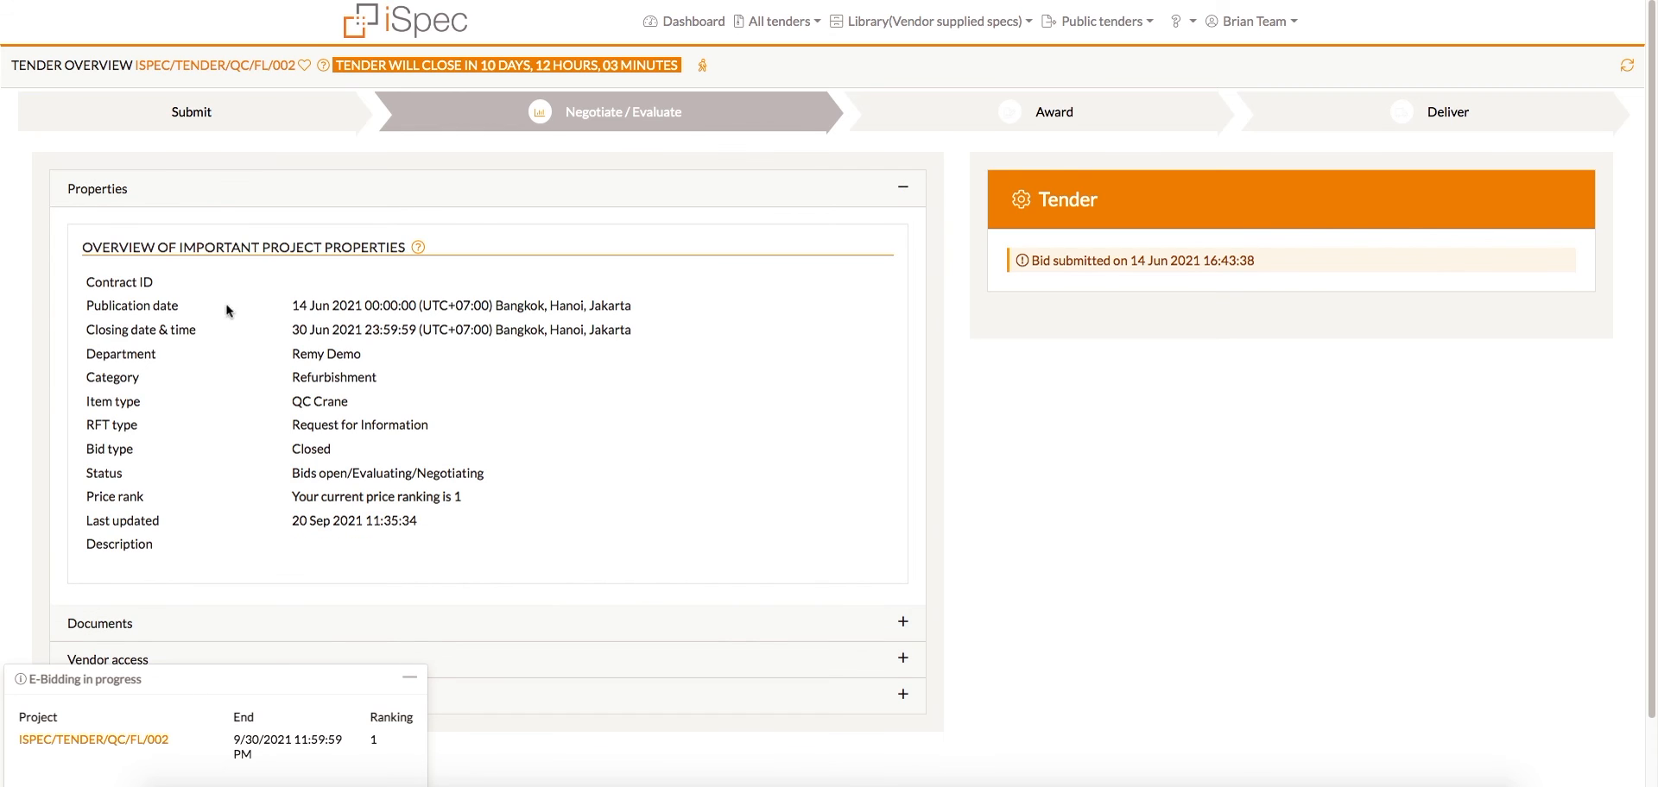
drag(291, 497, 469, 497)
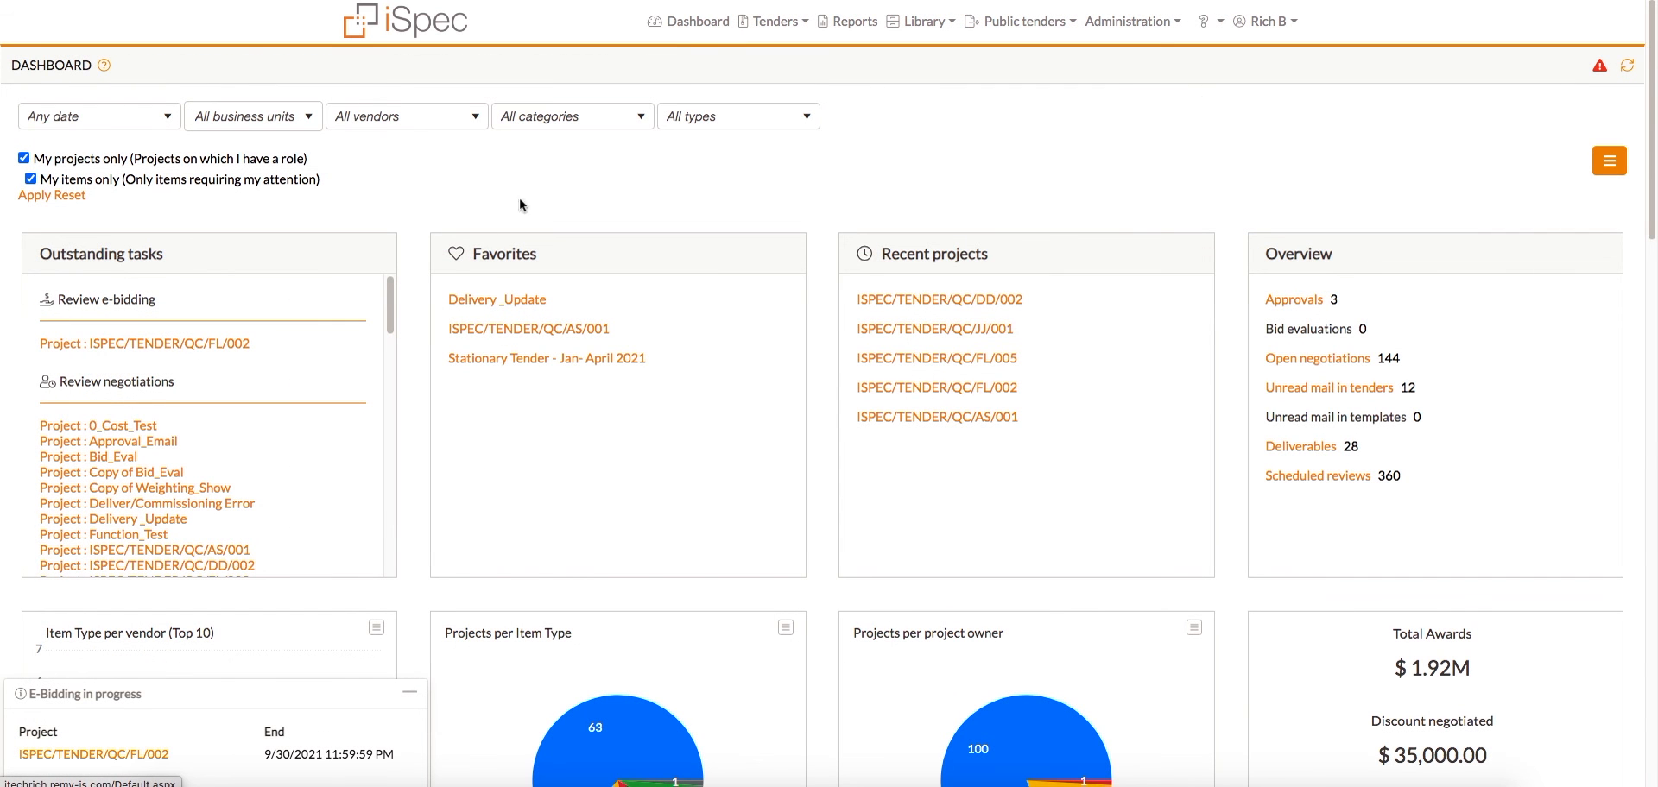
Step: From the buyer's dashboard, review the vendor pricing comparison and pricing history reports of the ISPEC/TENDER/QC/FL/002 e-bidding in progress
click(157, 747)
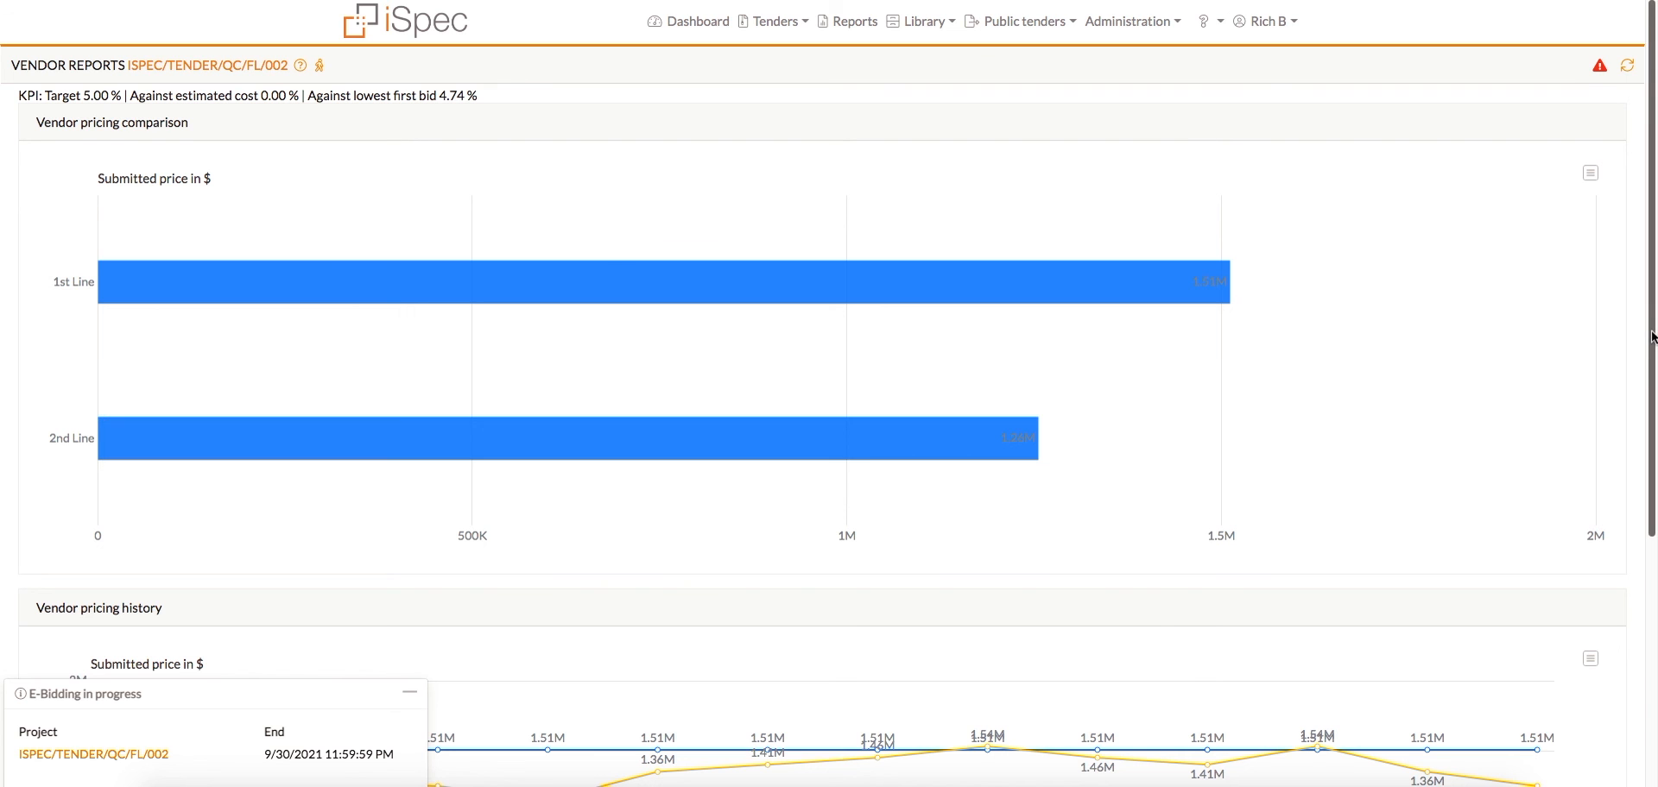
scroll(1653, 331, down, 5)
scroll(1653, 577, up, 5)
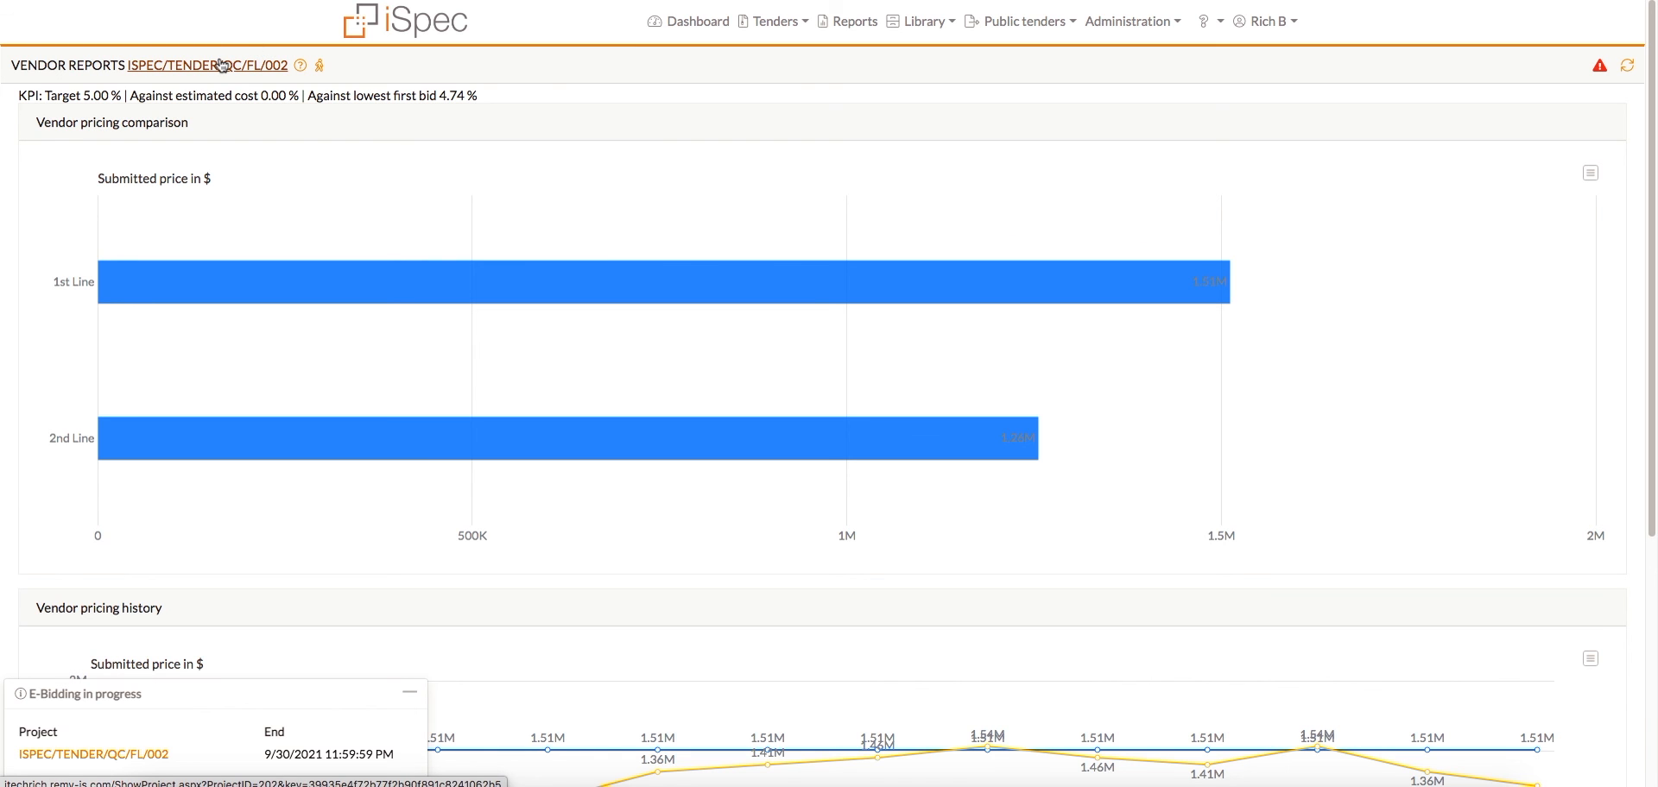
Step: In the overview of tender ISPEC/TENDER/QC/FL/002, set the e-bidding end time to 20 Sep 2021 11:00:00 and confirm it
click(222, 65)
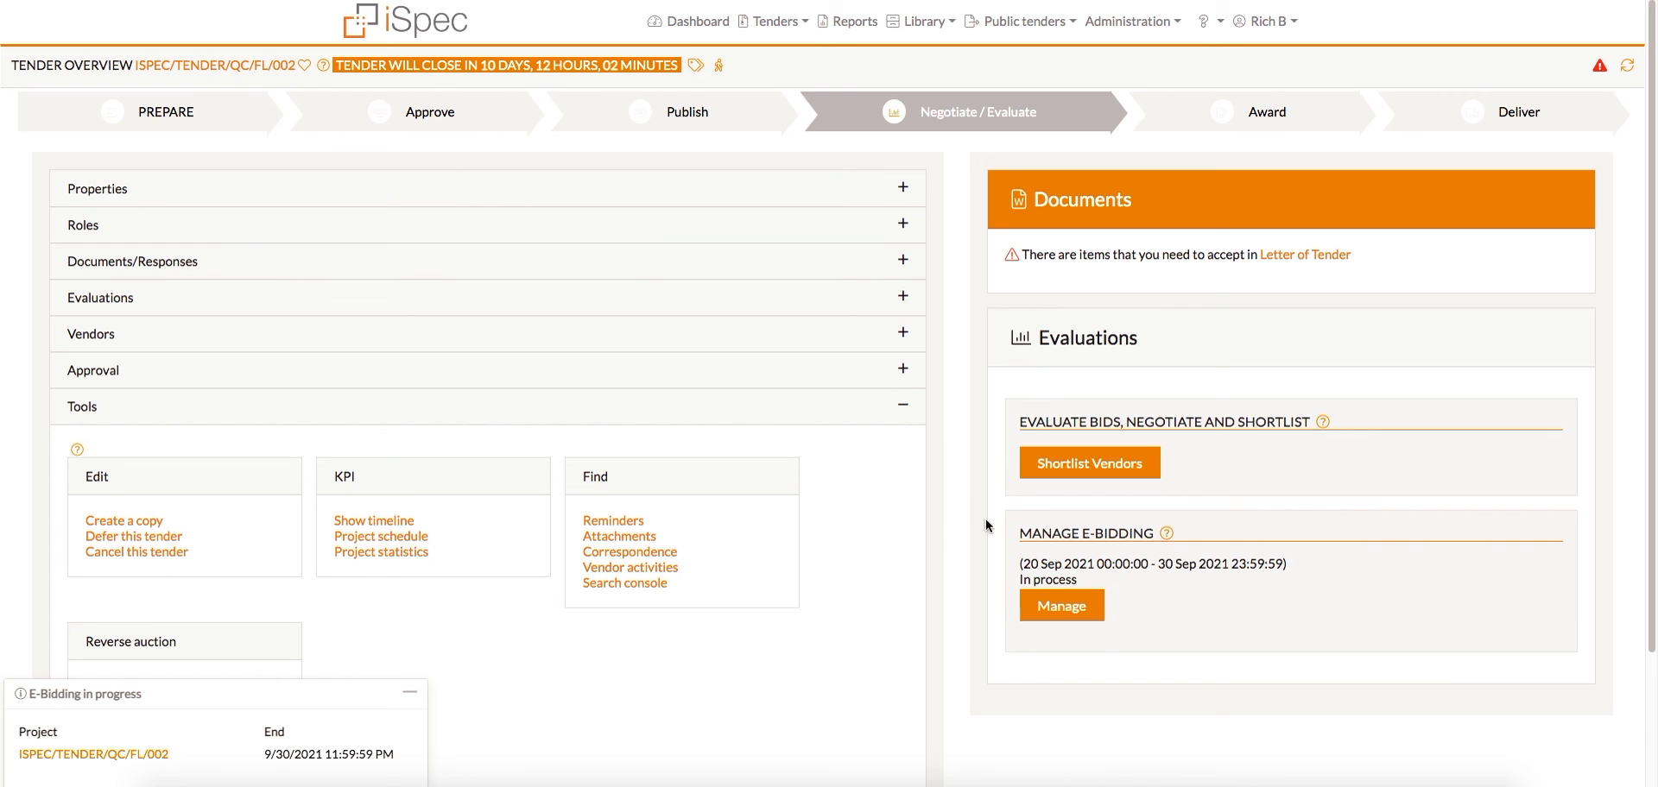
click(1061, 619)
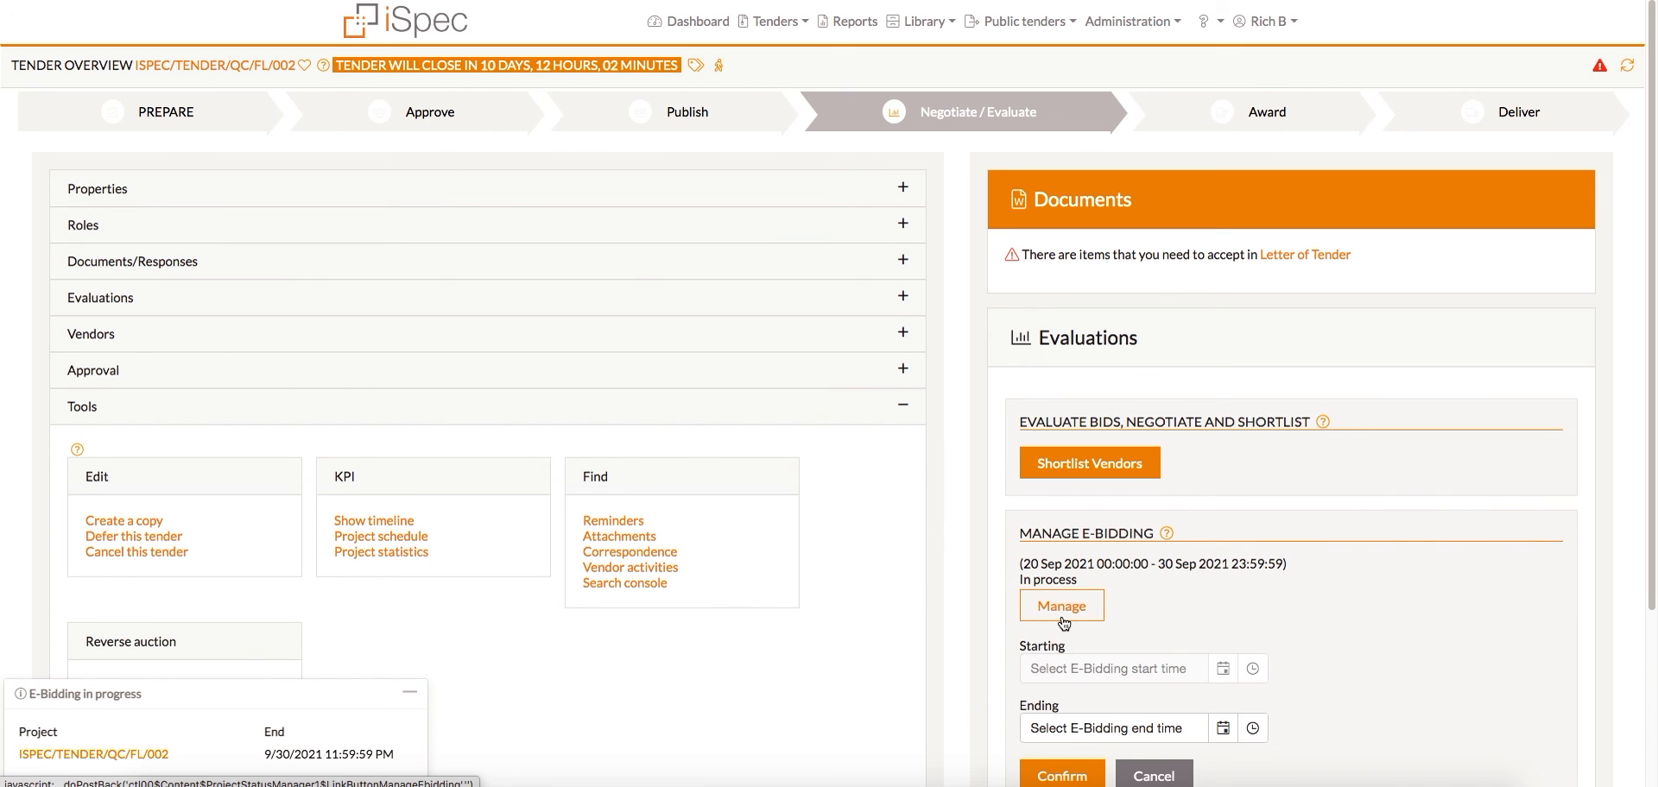
click(1223, 732)
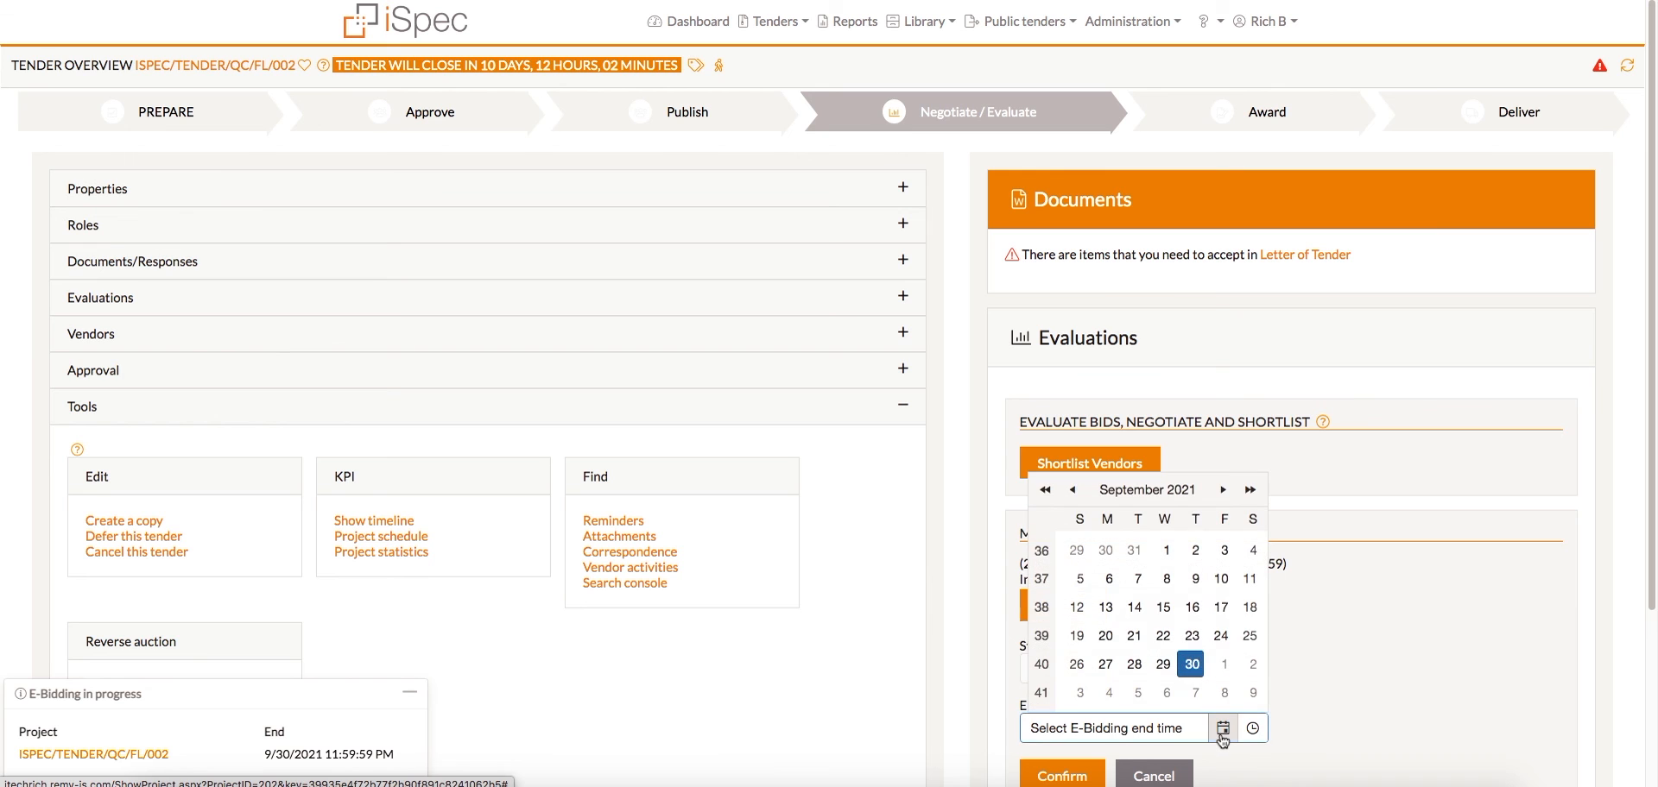
click(1104, 648)
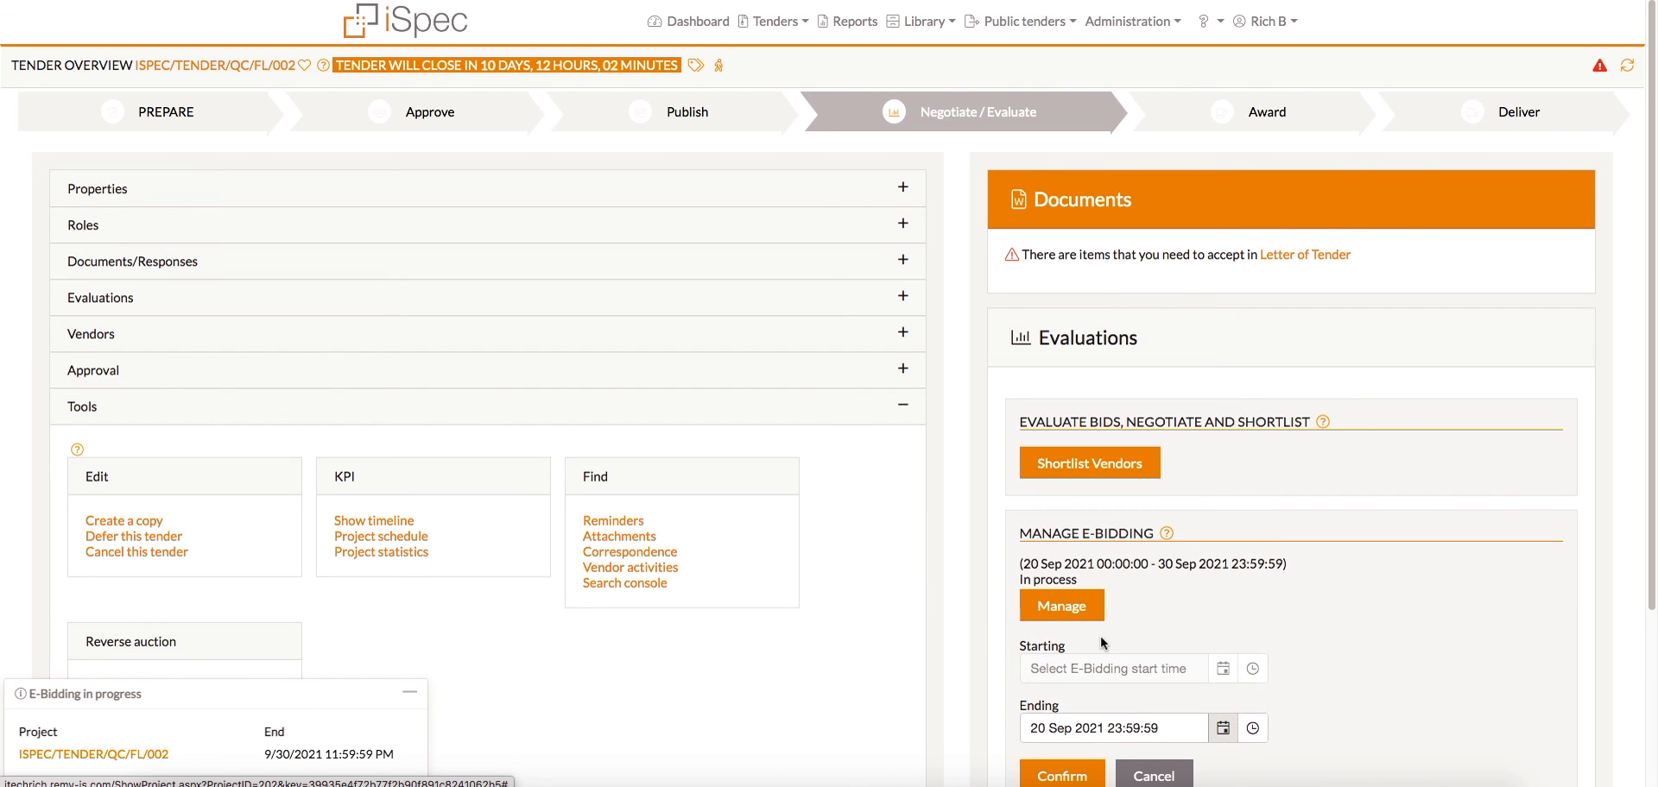
click(1121, 726)
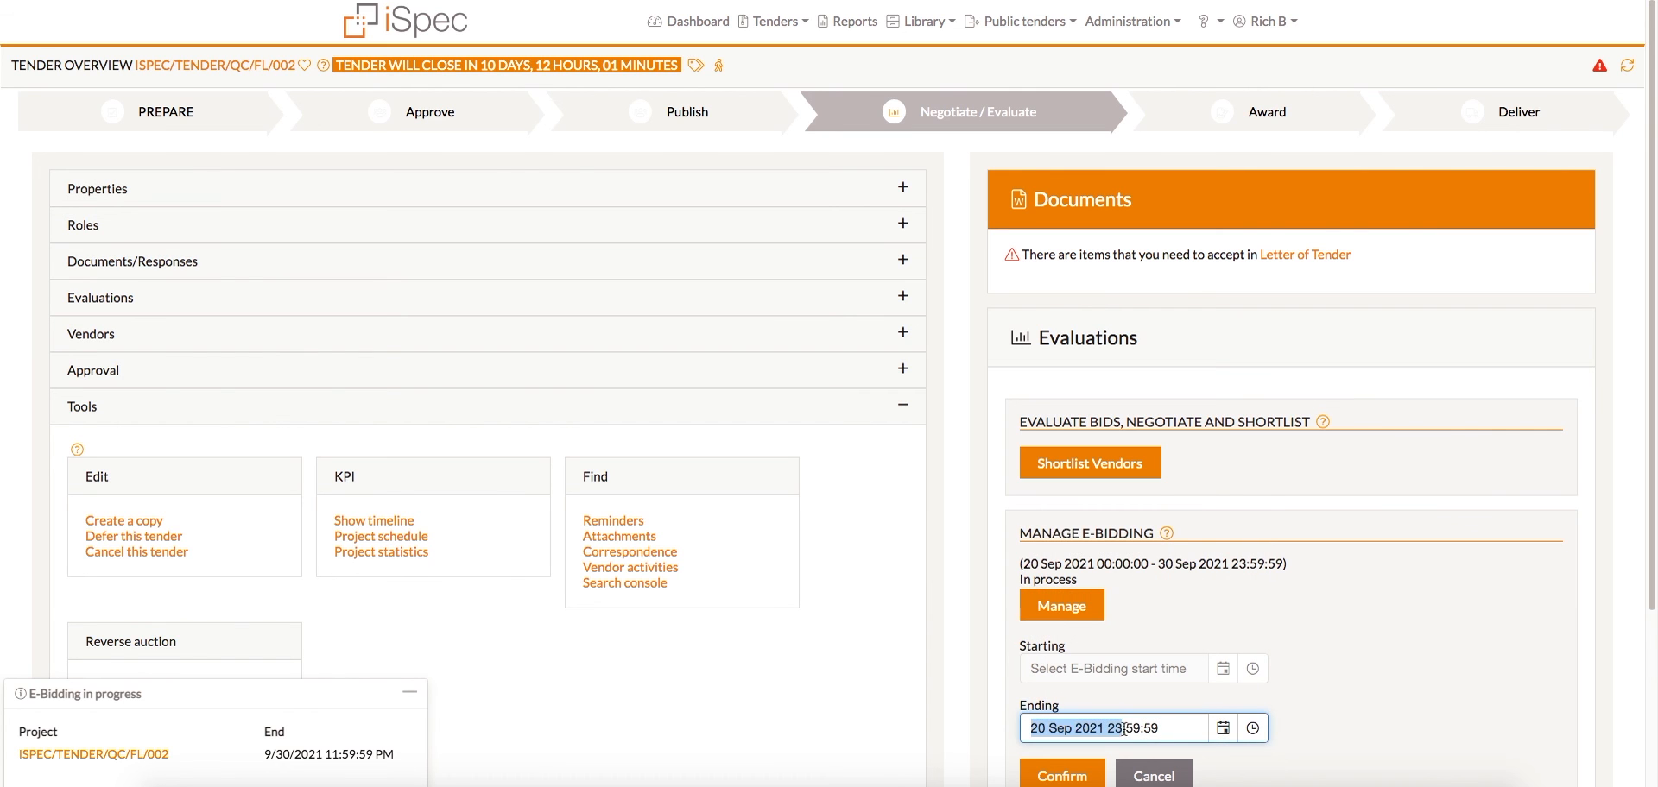
click(1253, 729)
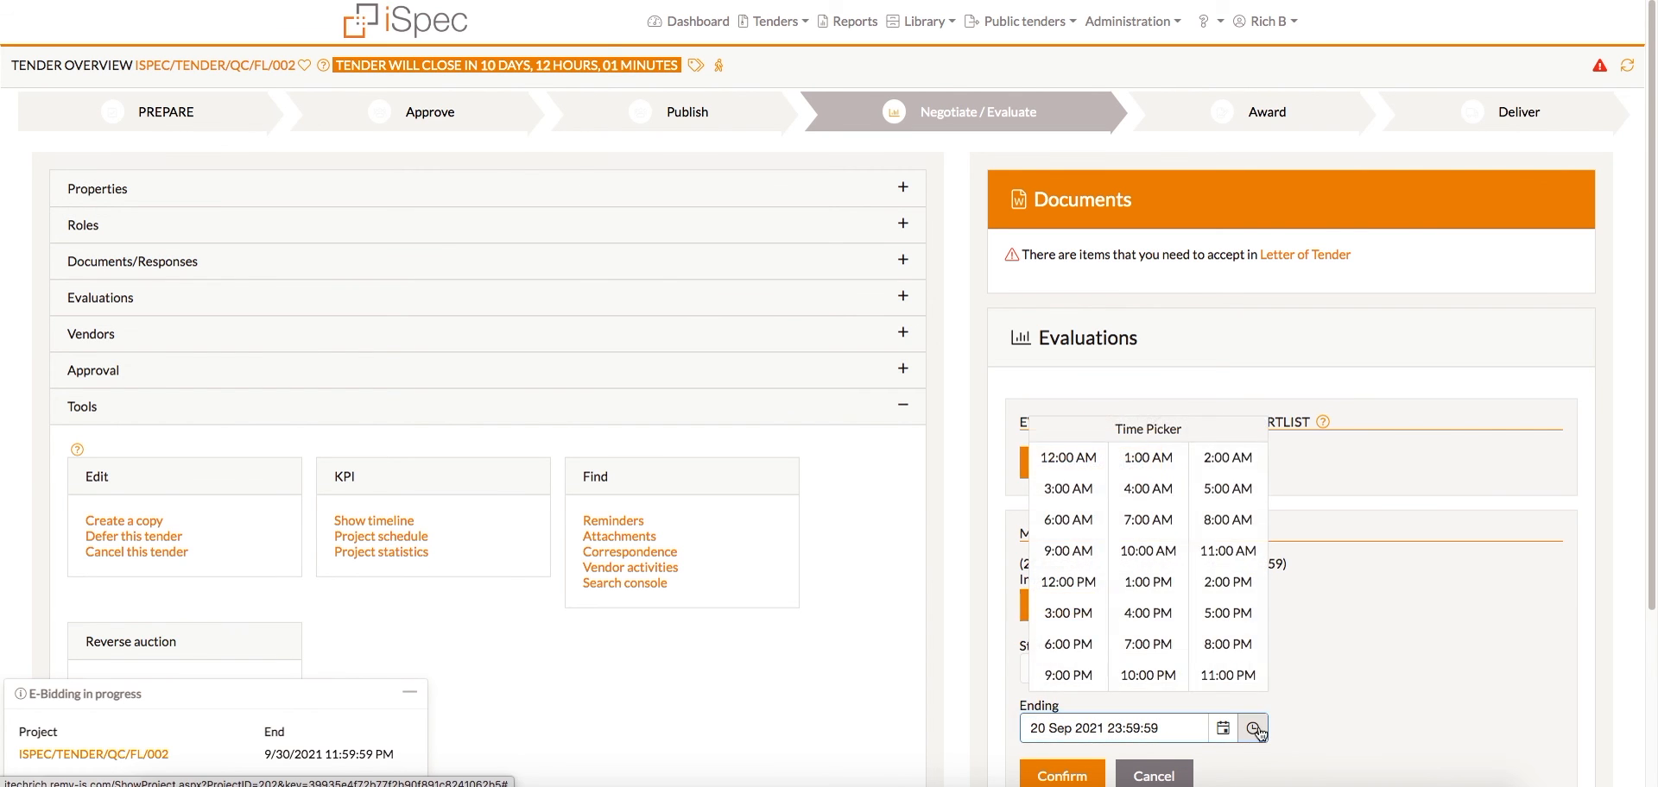
click(1217, 551)
click(1062, 776)
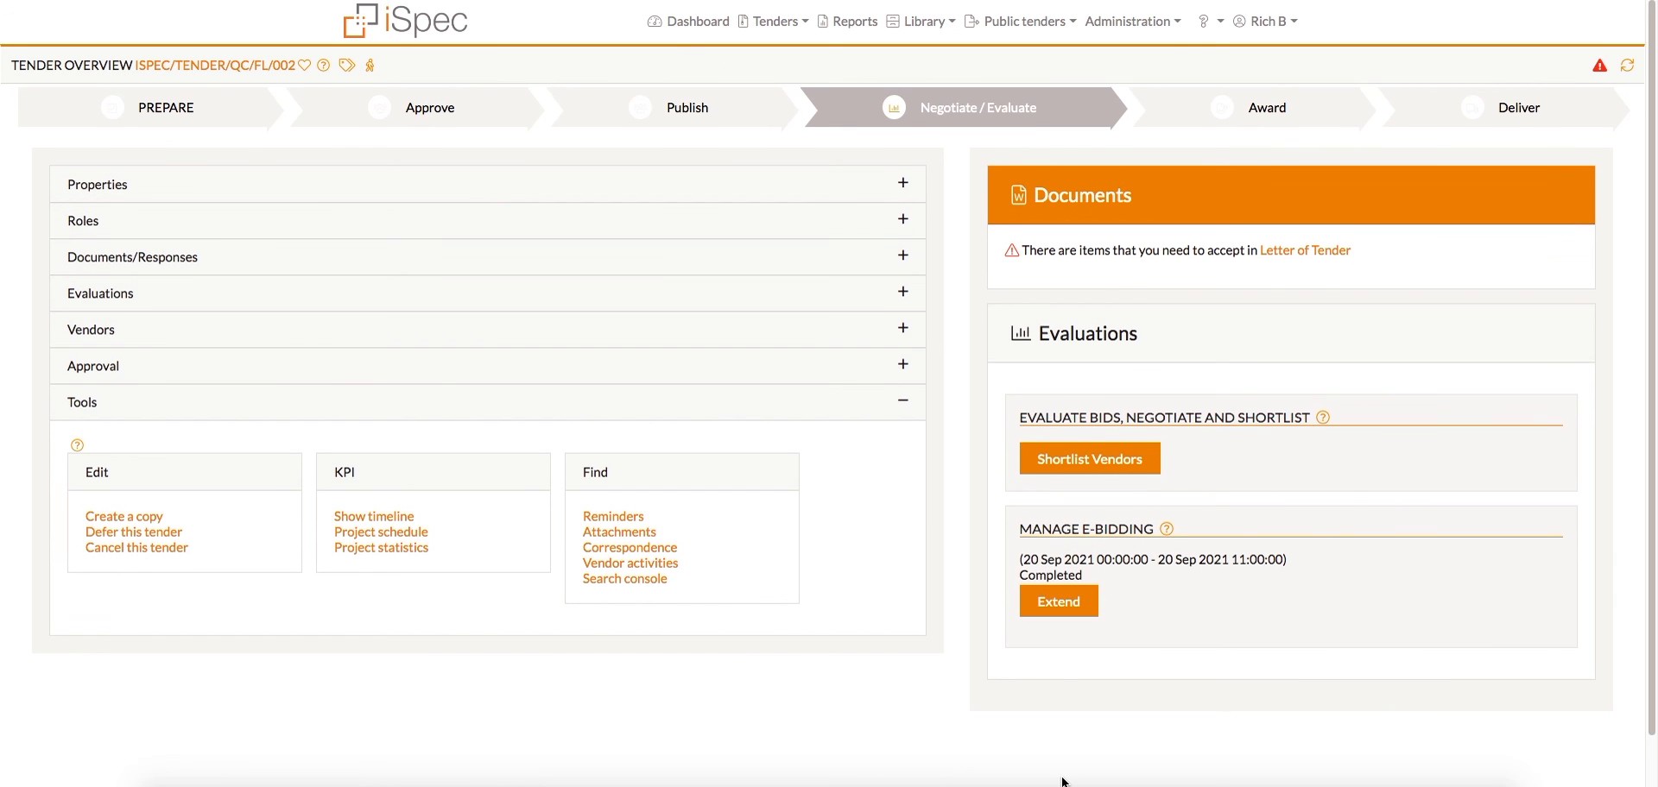
Step: Extend the completed e-bidding to end on 30 Sep 2021 11:00:00 and confirm the new end time
click(1057, 615)
click(1223, 724)
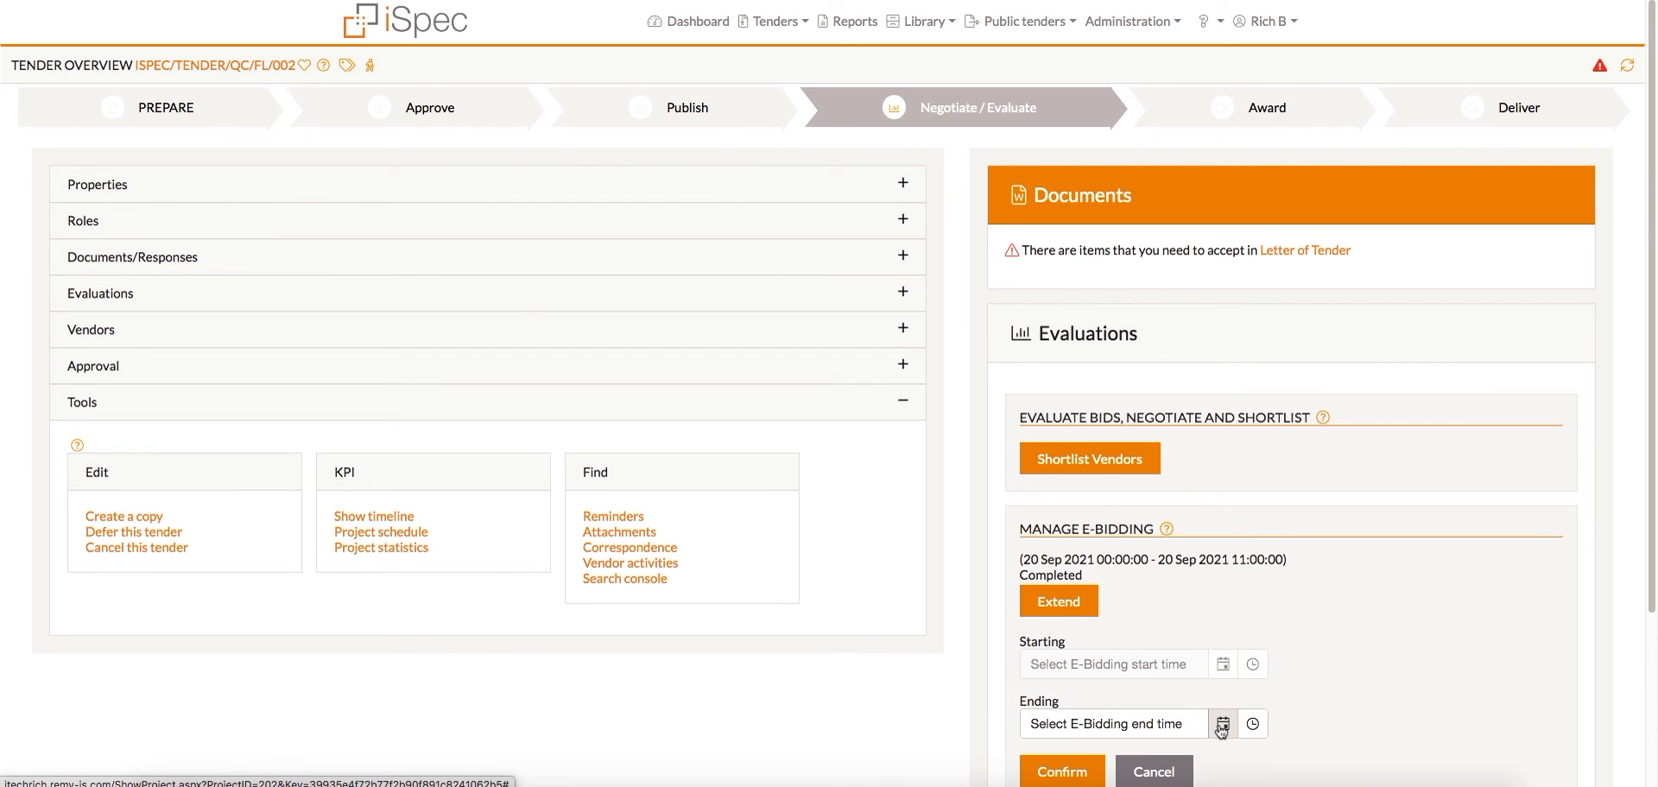
click(1192, 649)
click(1063, 768)
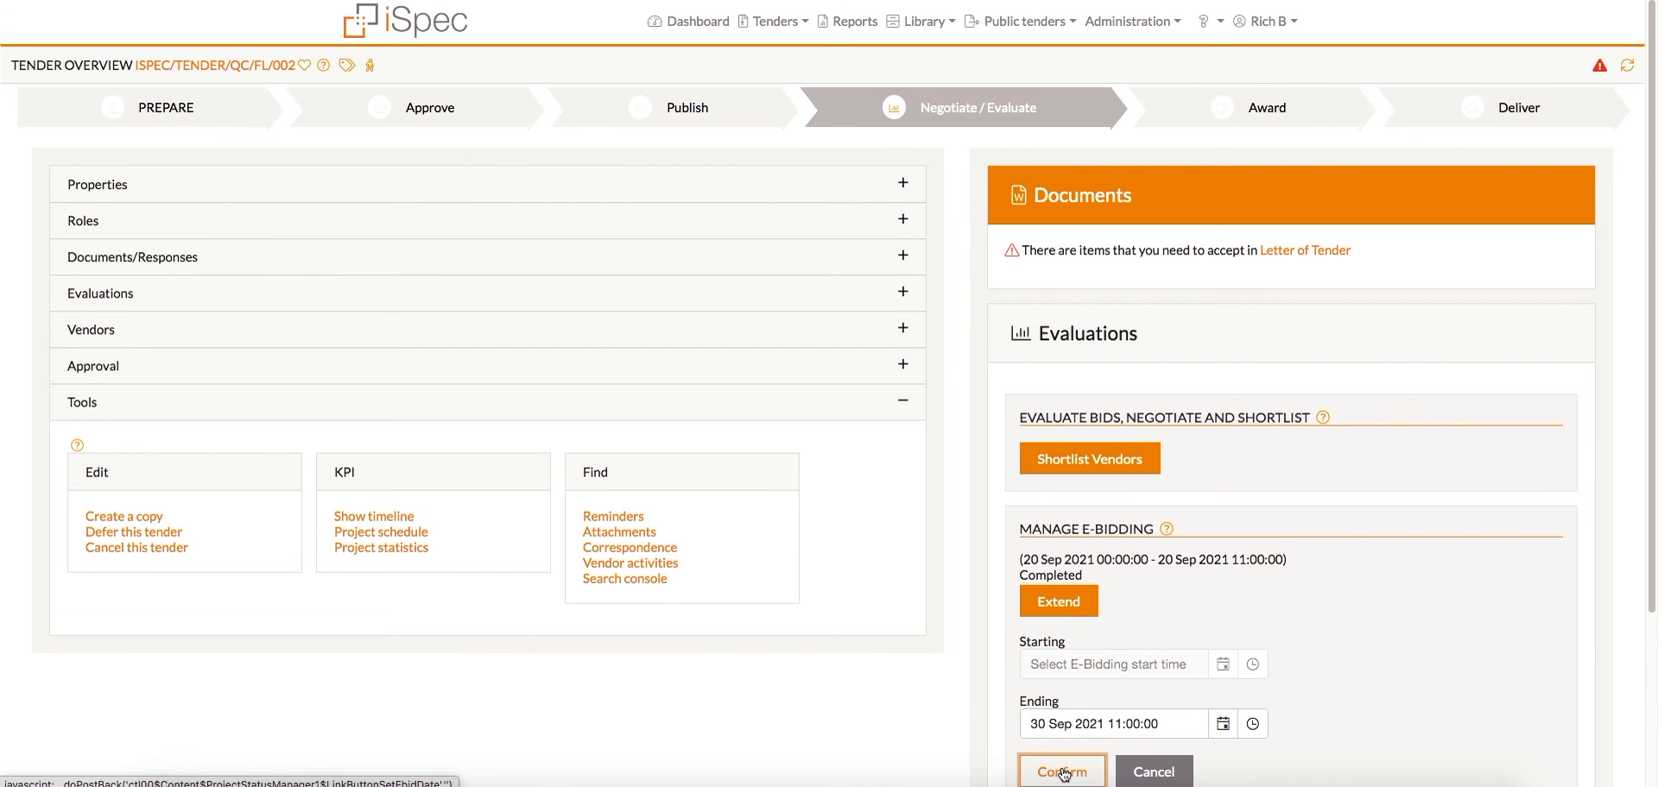